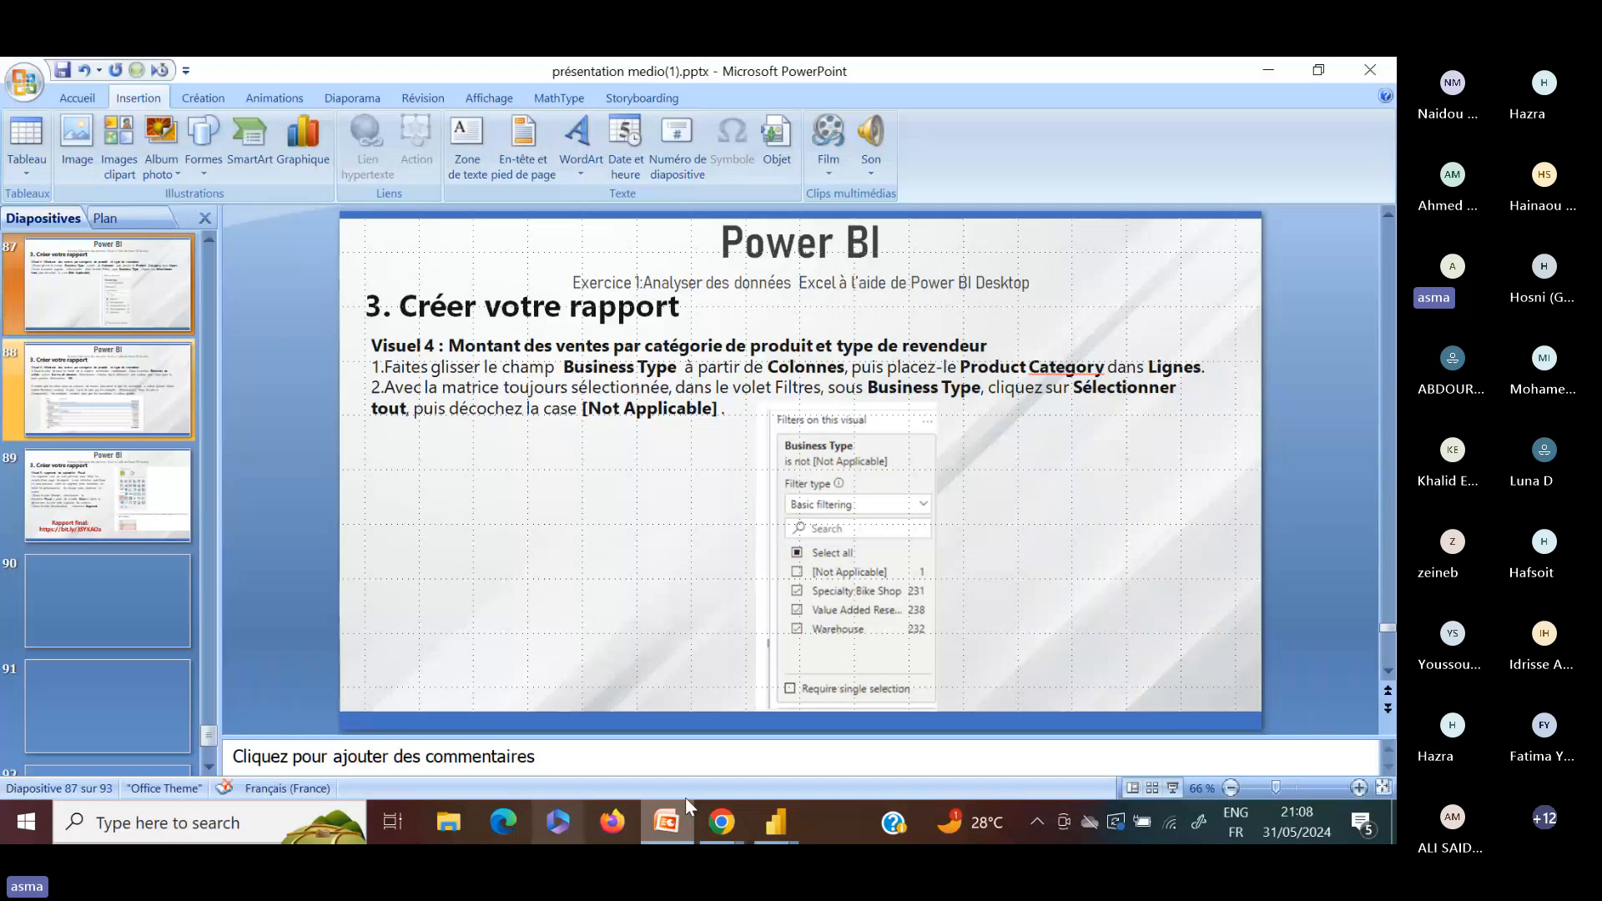
Switch to the Sales Analysis_Report_lab5 report in Power BI Desktop and look through the data of its Targets, Date and Region tables
mouse_move(776, 822)
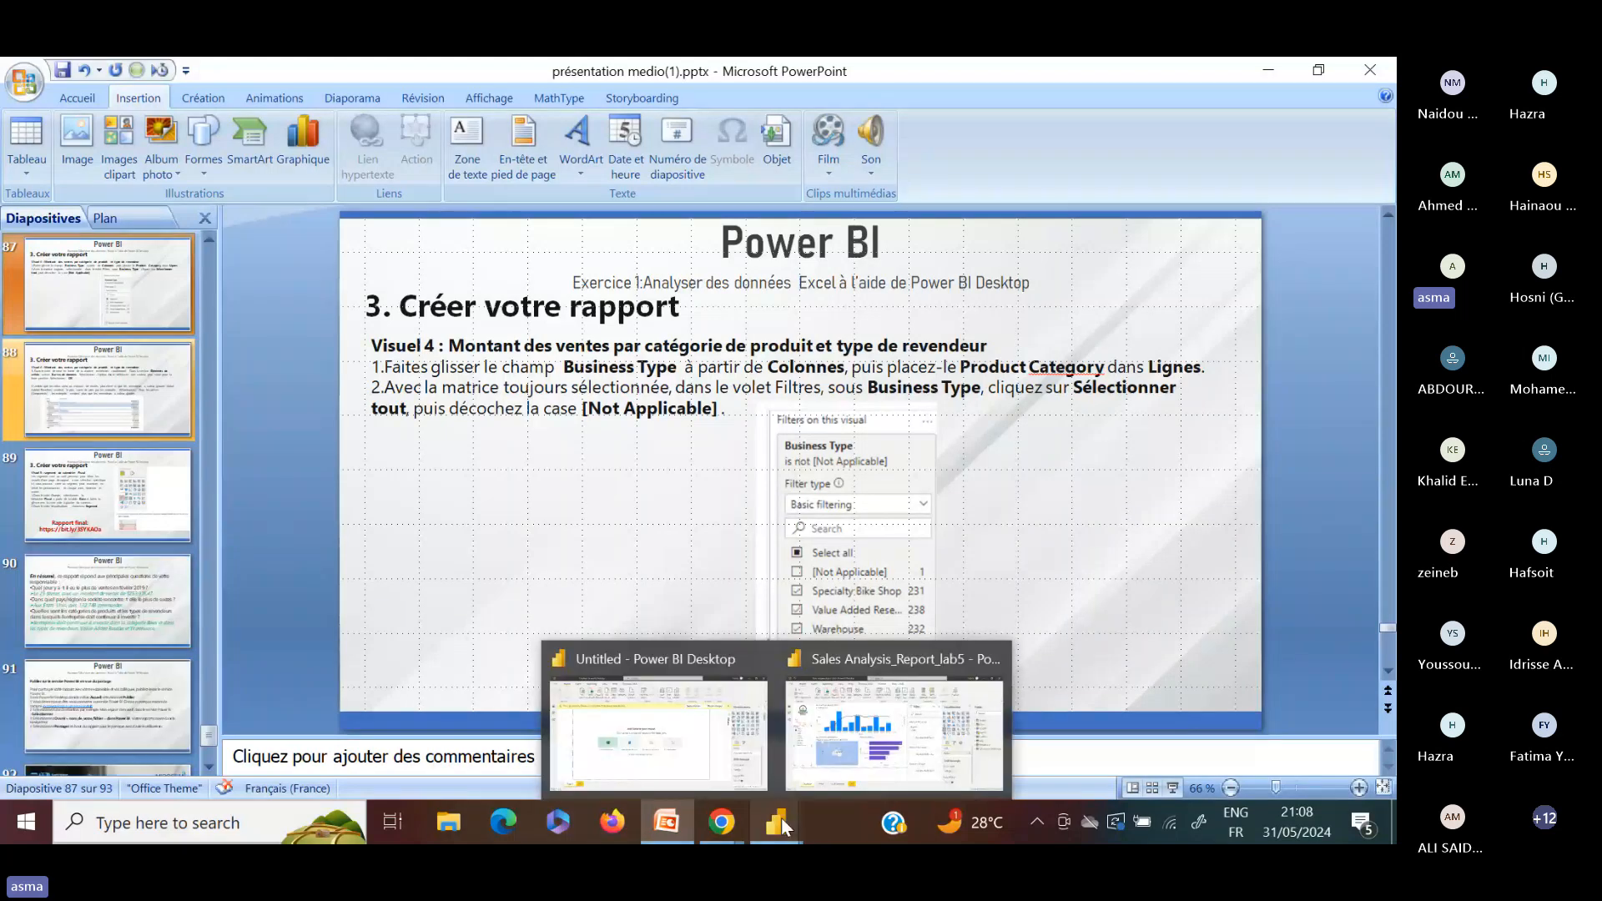
click(845, 766)
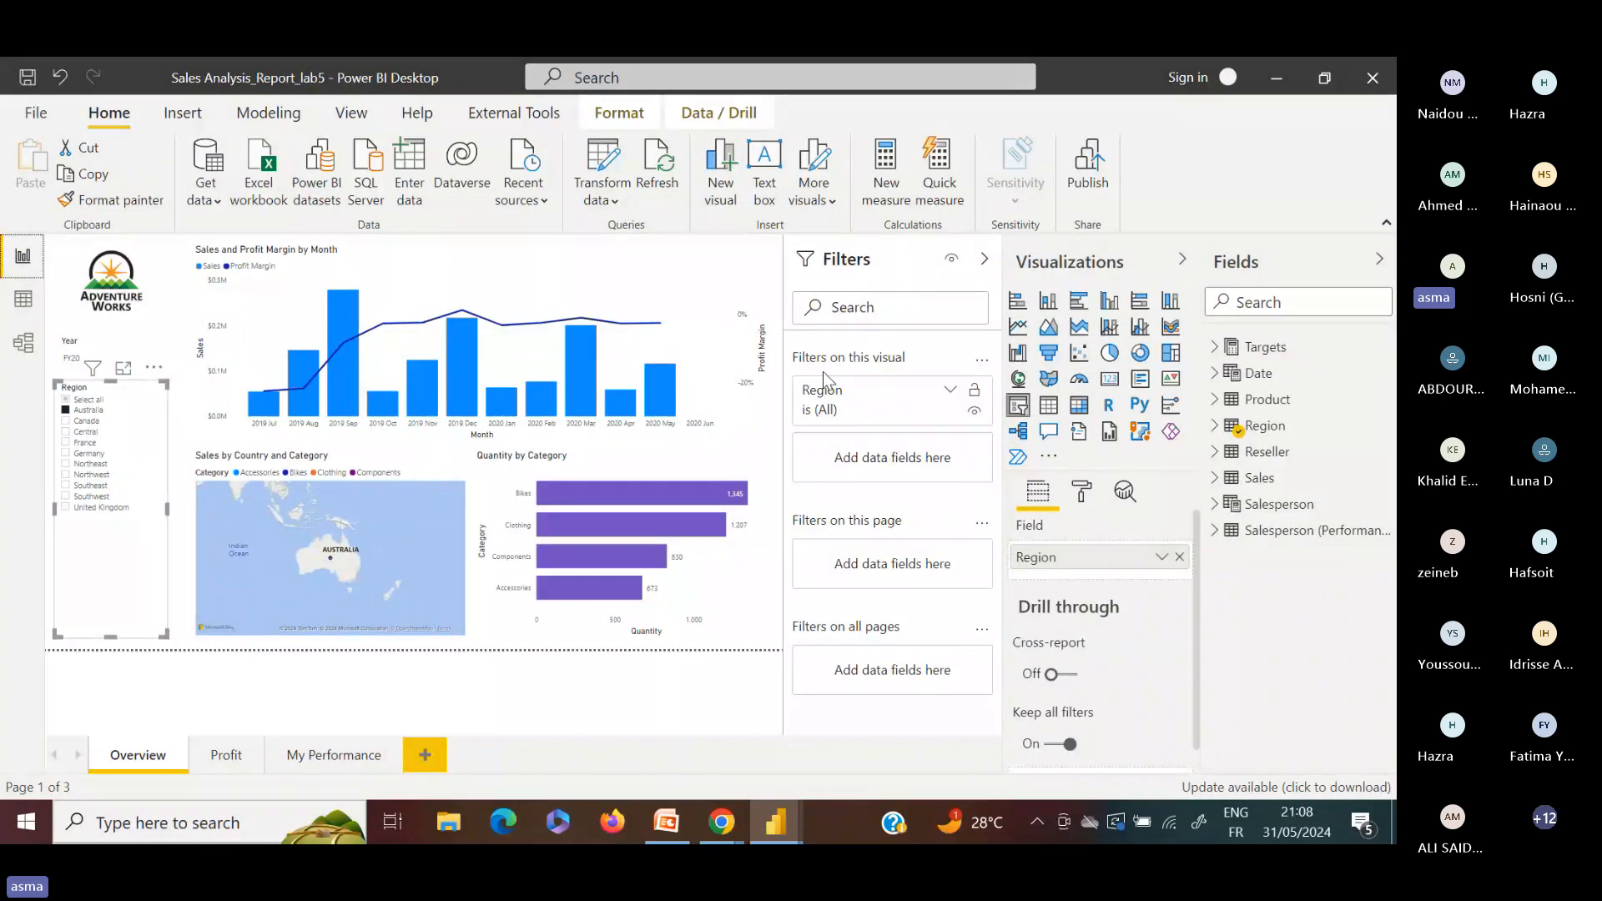
click(23, 300)
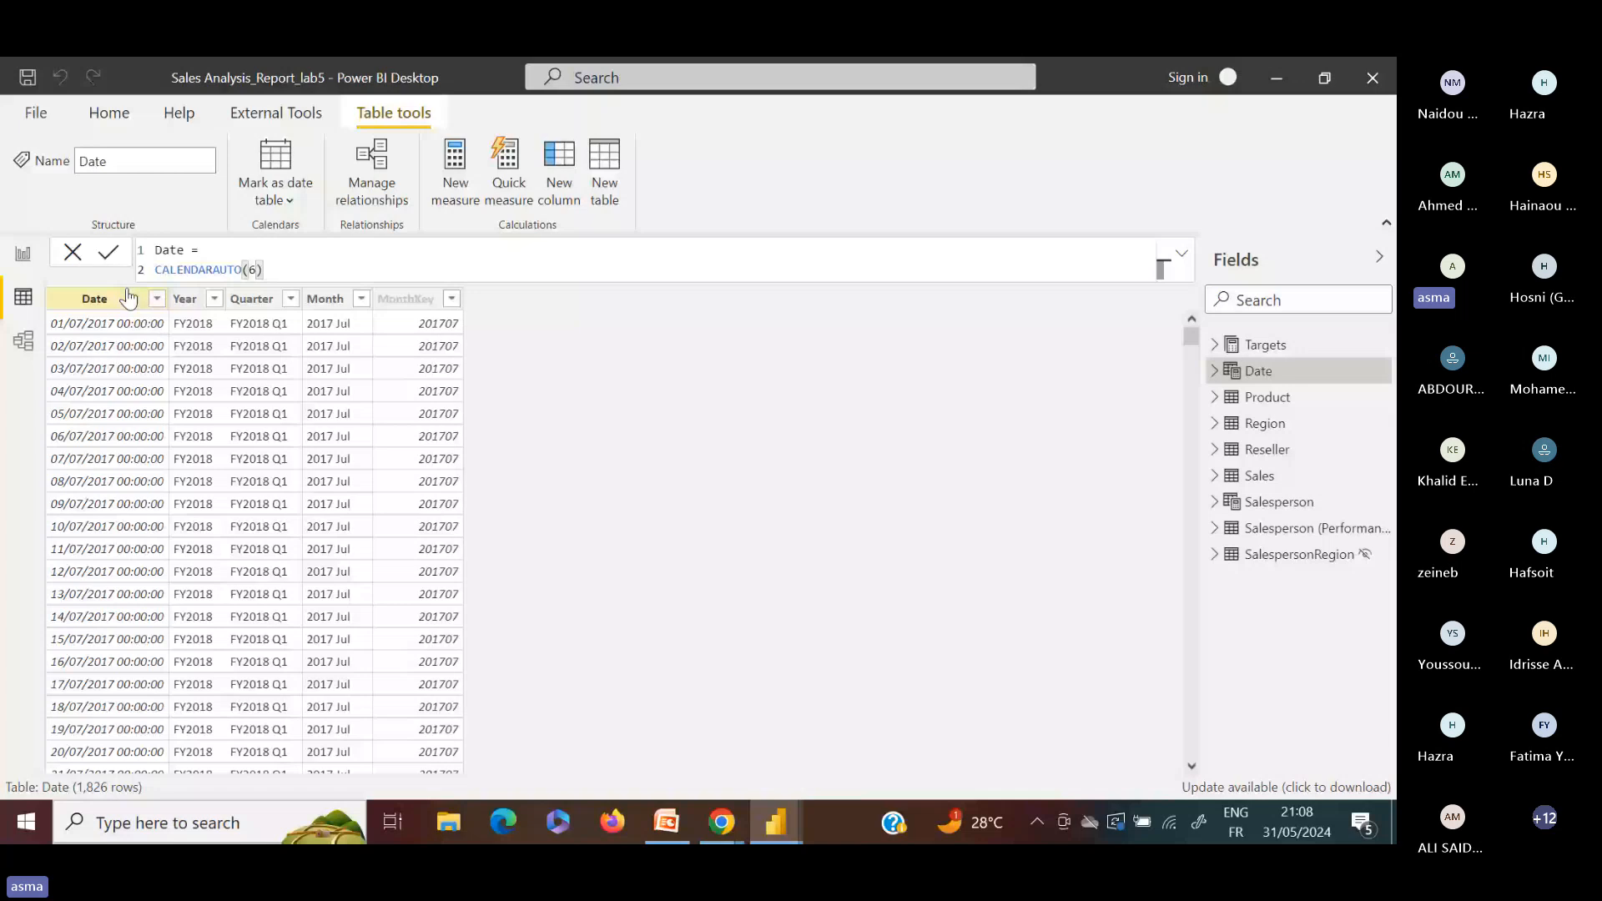
click(1255, 346)
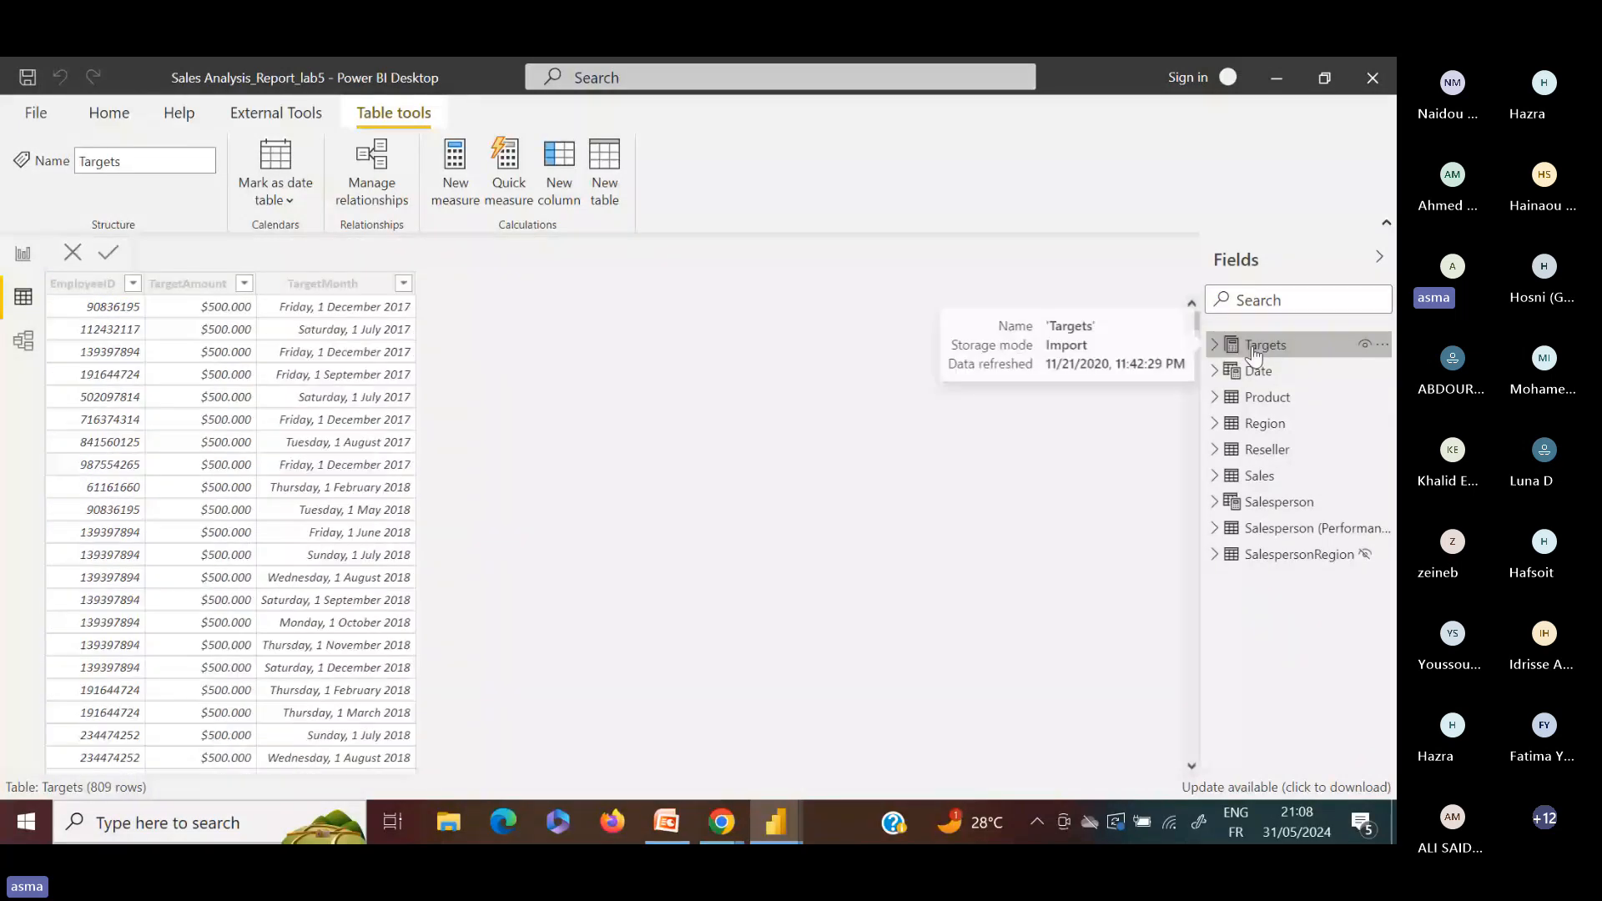
click(1259, 374)
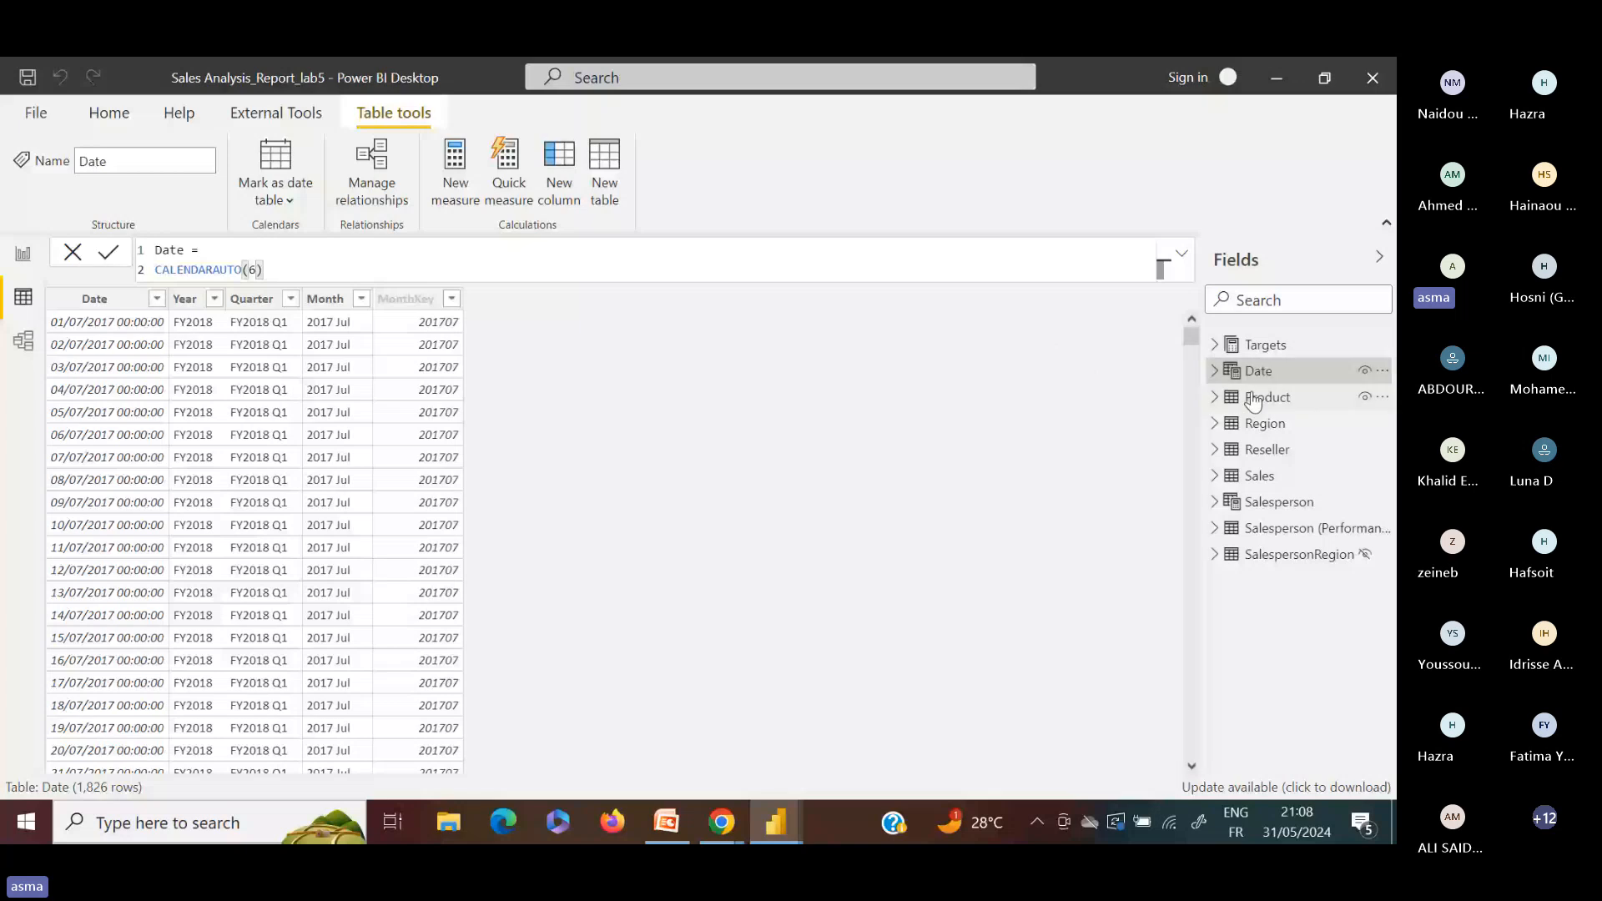
click(1254, 377)
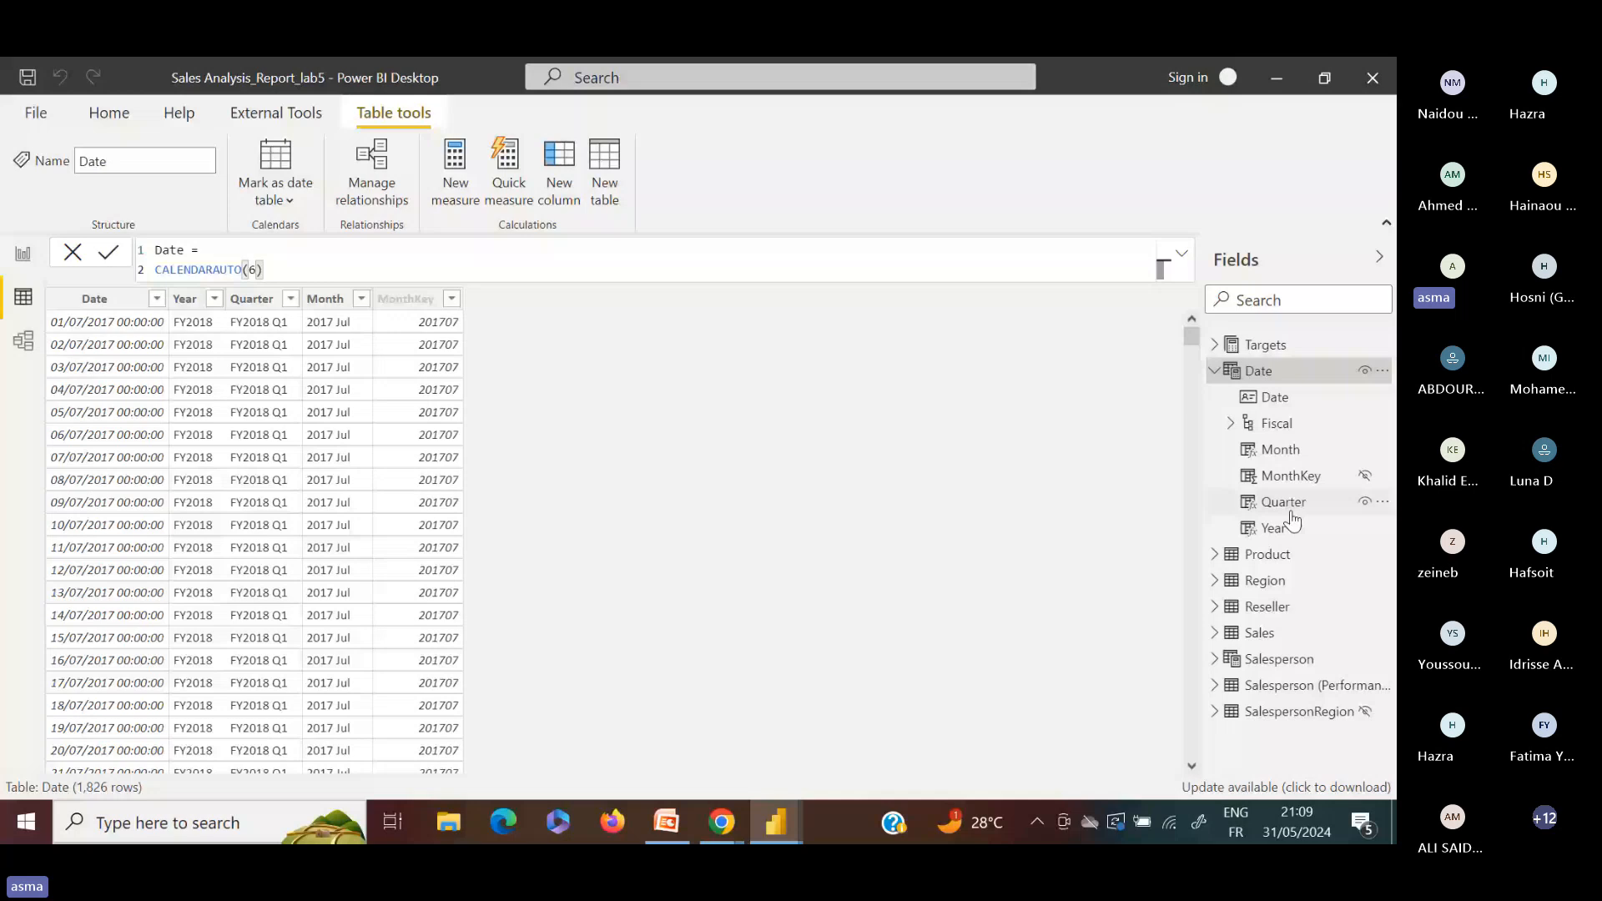
click(1261, 581)
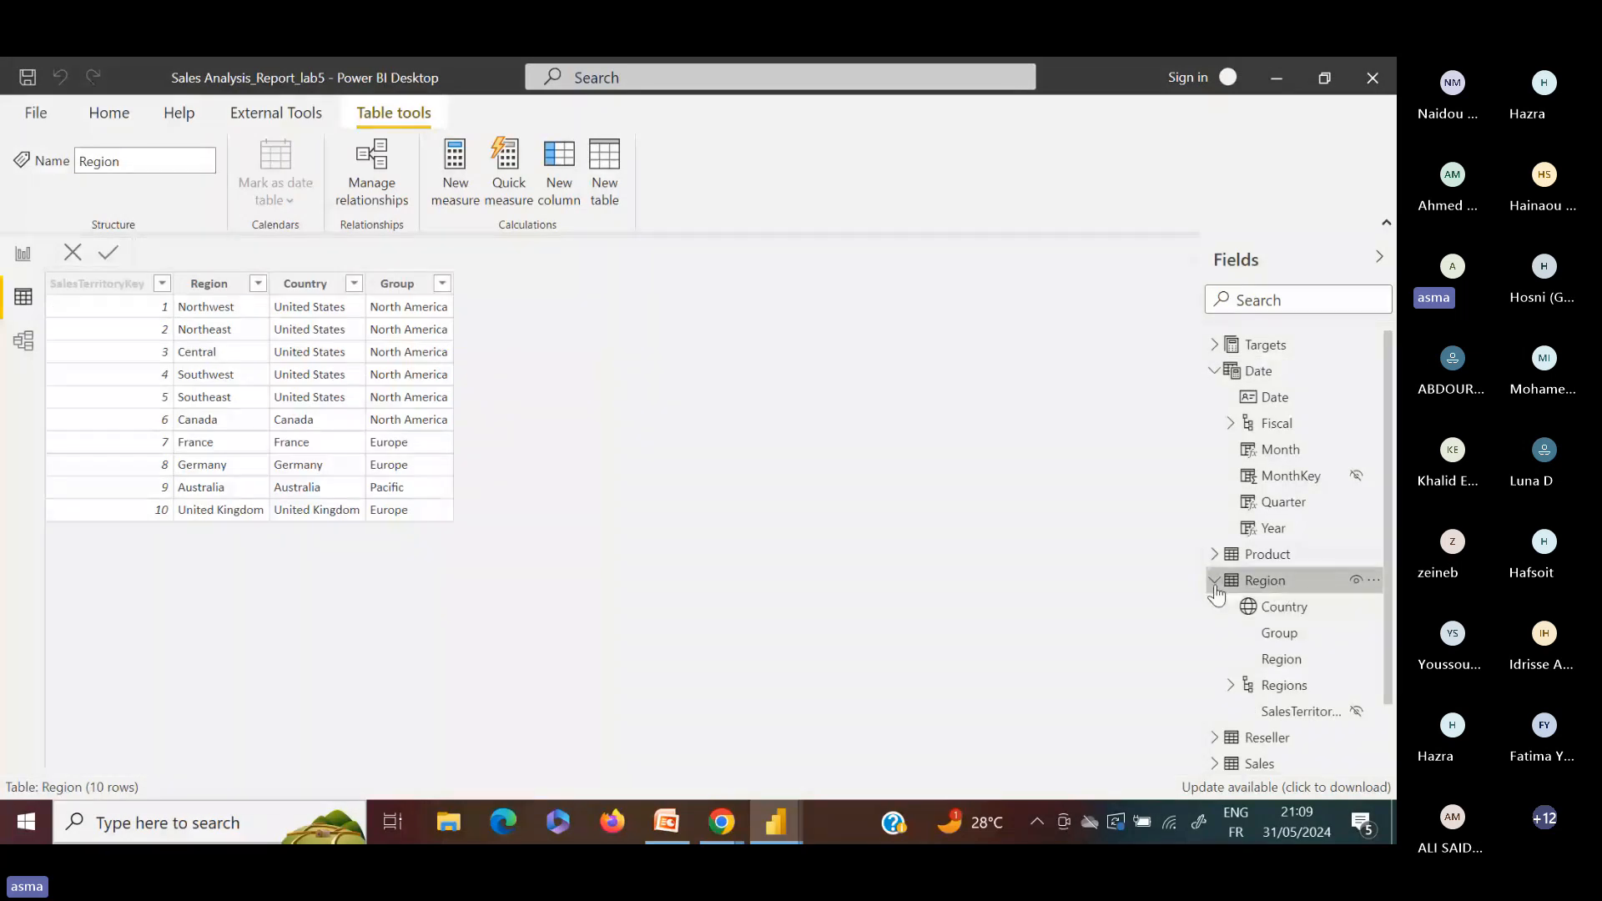
Examine the relationships between the tables in the report's data model
click(27, 350)
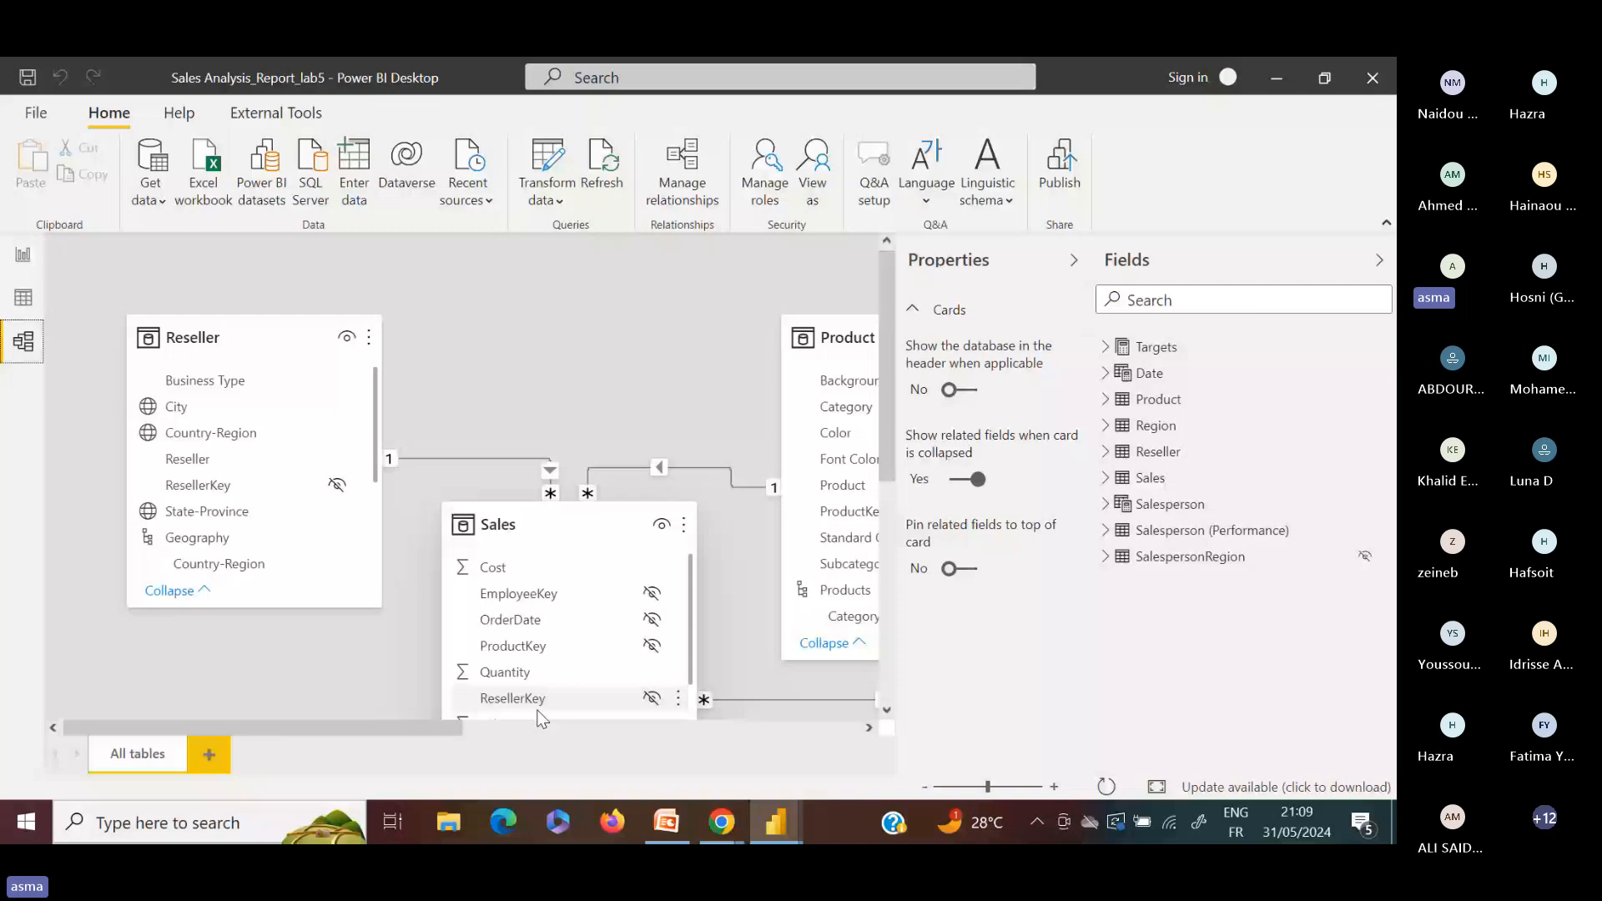
scroll(563, 534, down, 4)
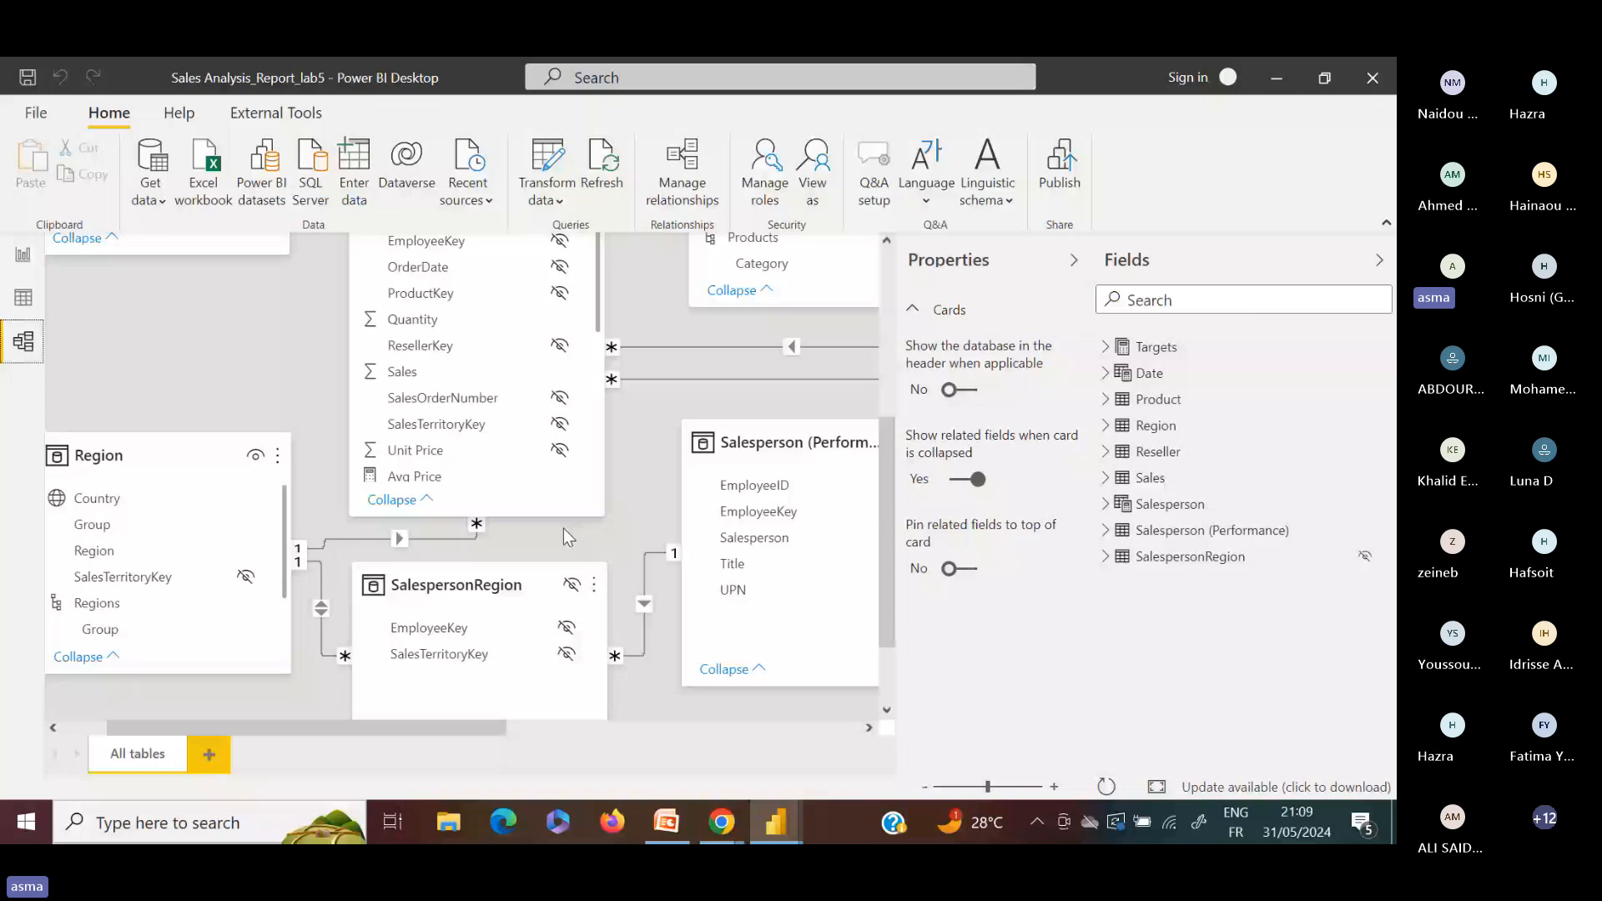
Import the Customer, Date, Product, Reseller, SalesOrder and Sales tables from the AdventureWorks Sales (1).xlsx workbook and open them for transformation in Power Query
click(142, 177)
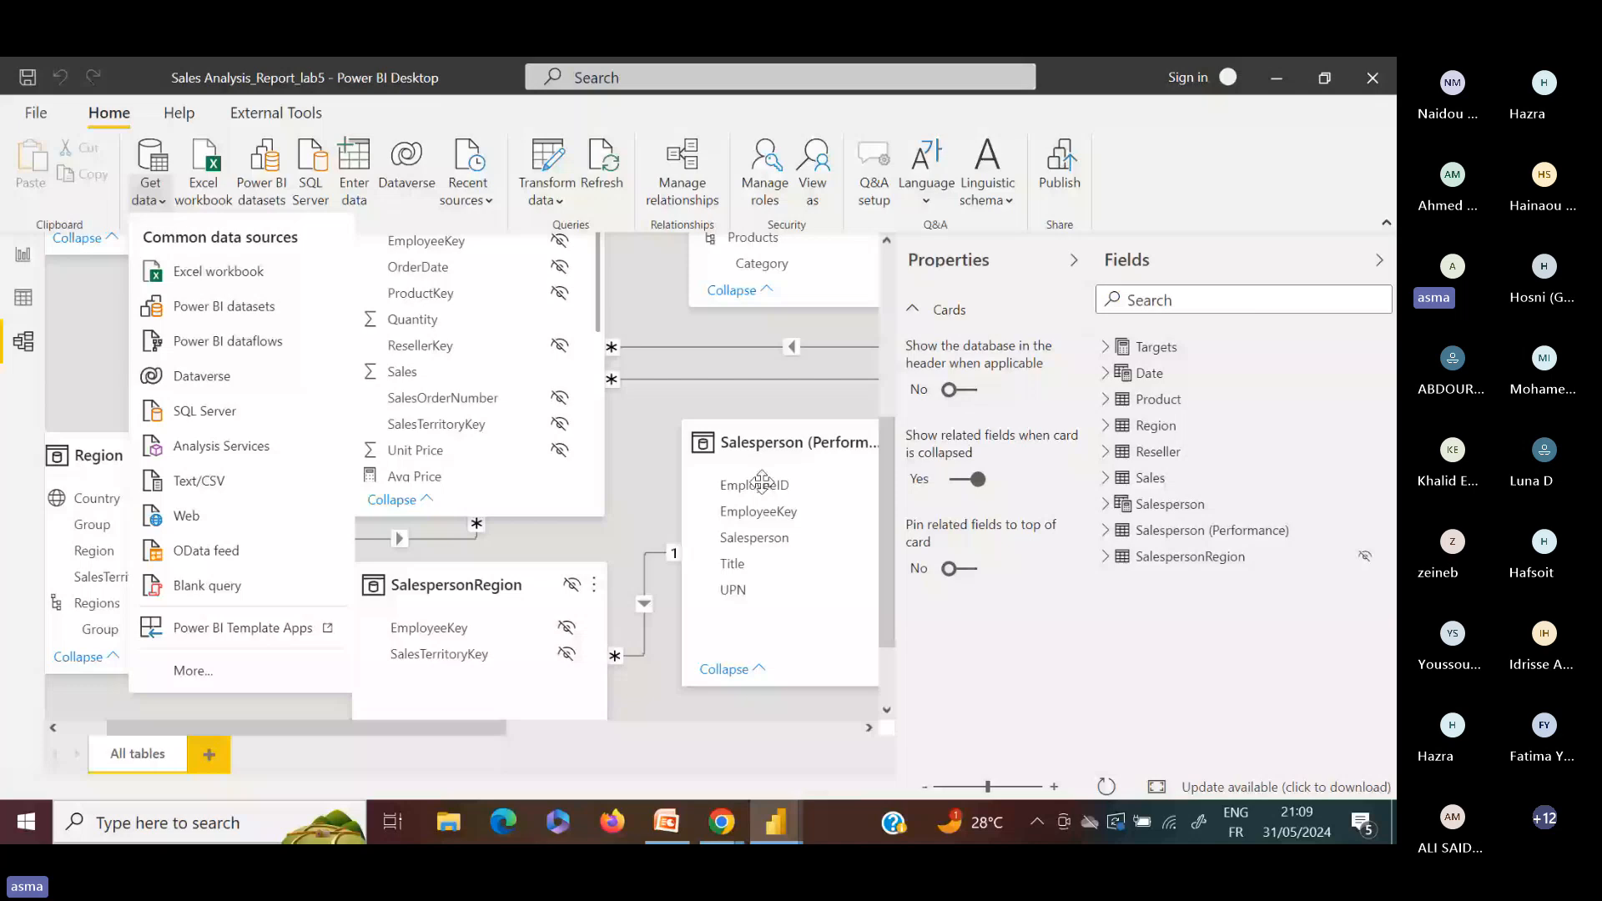
click(209, 284)
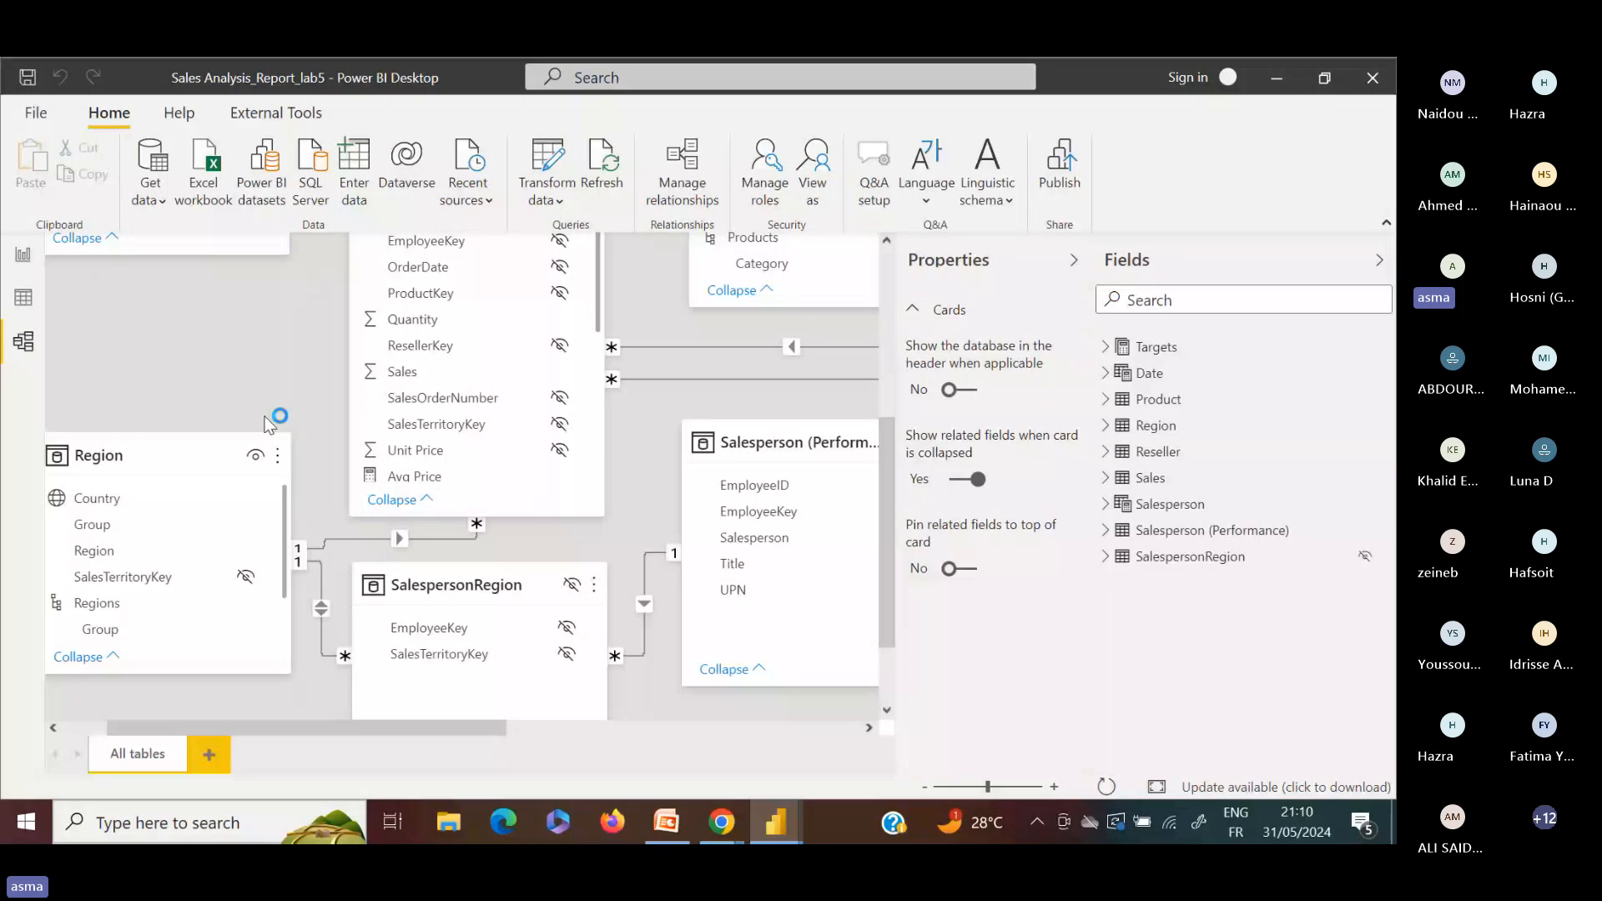
click(284, 239)
click(285, 267)
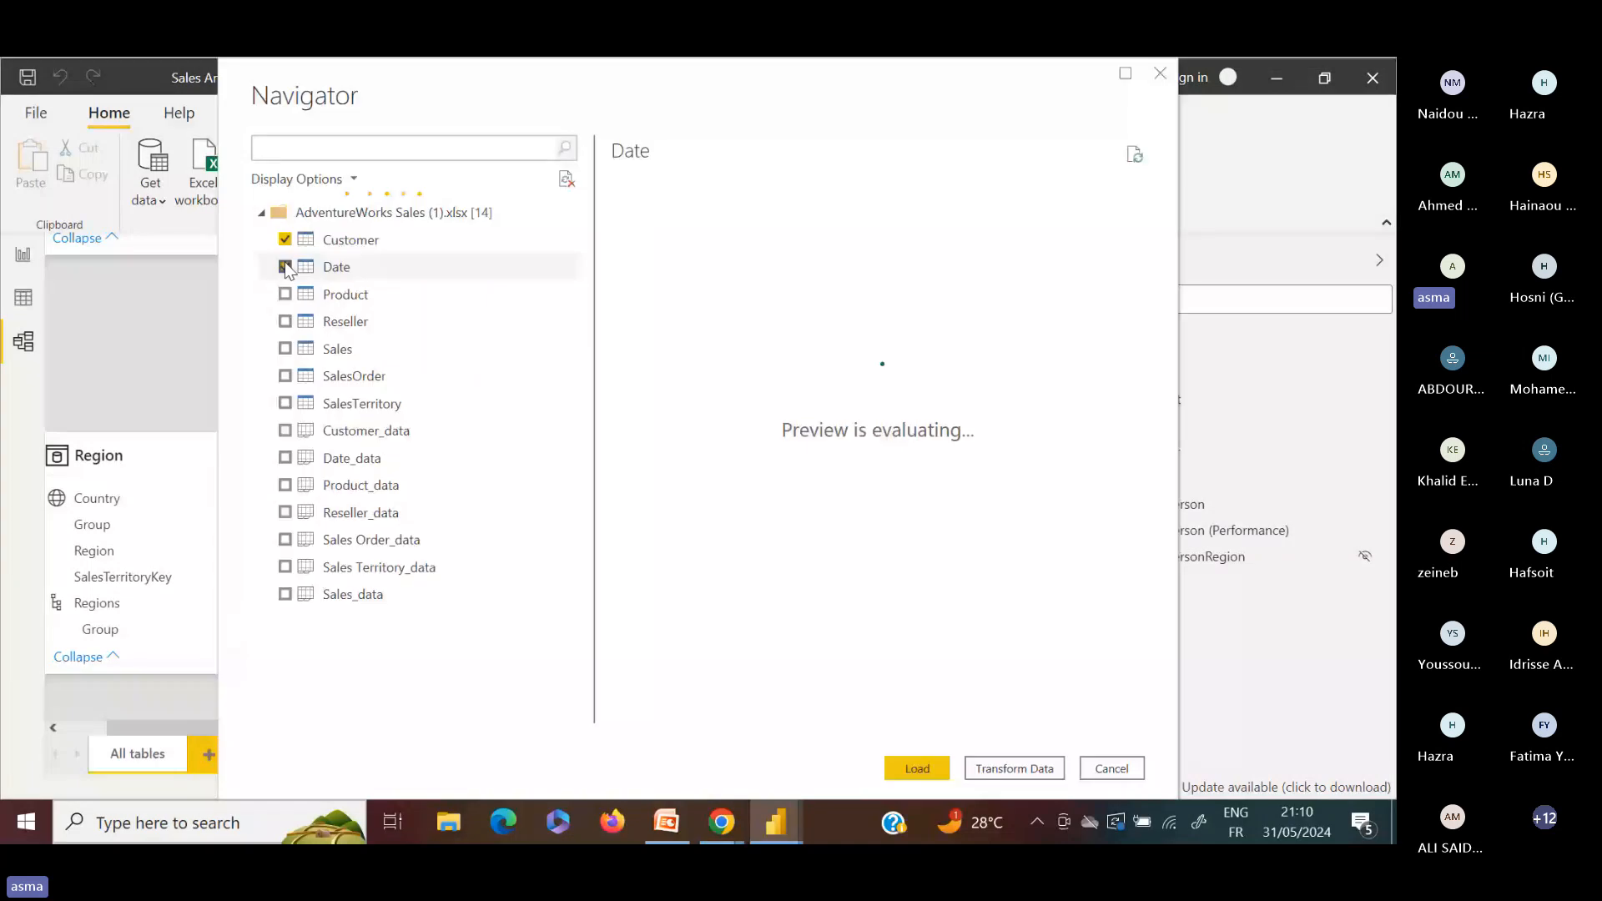
click(285, 294)
click(285, 321)
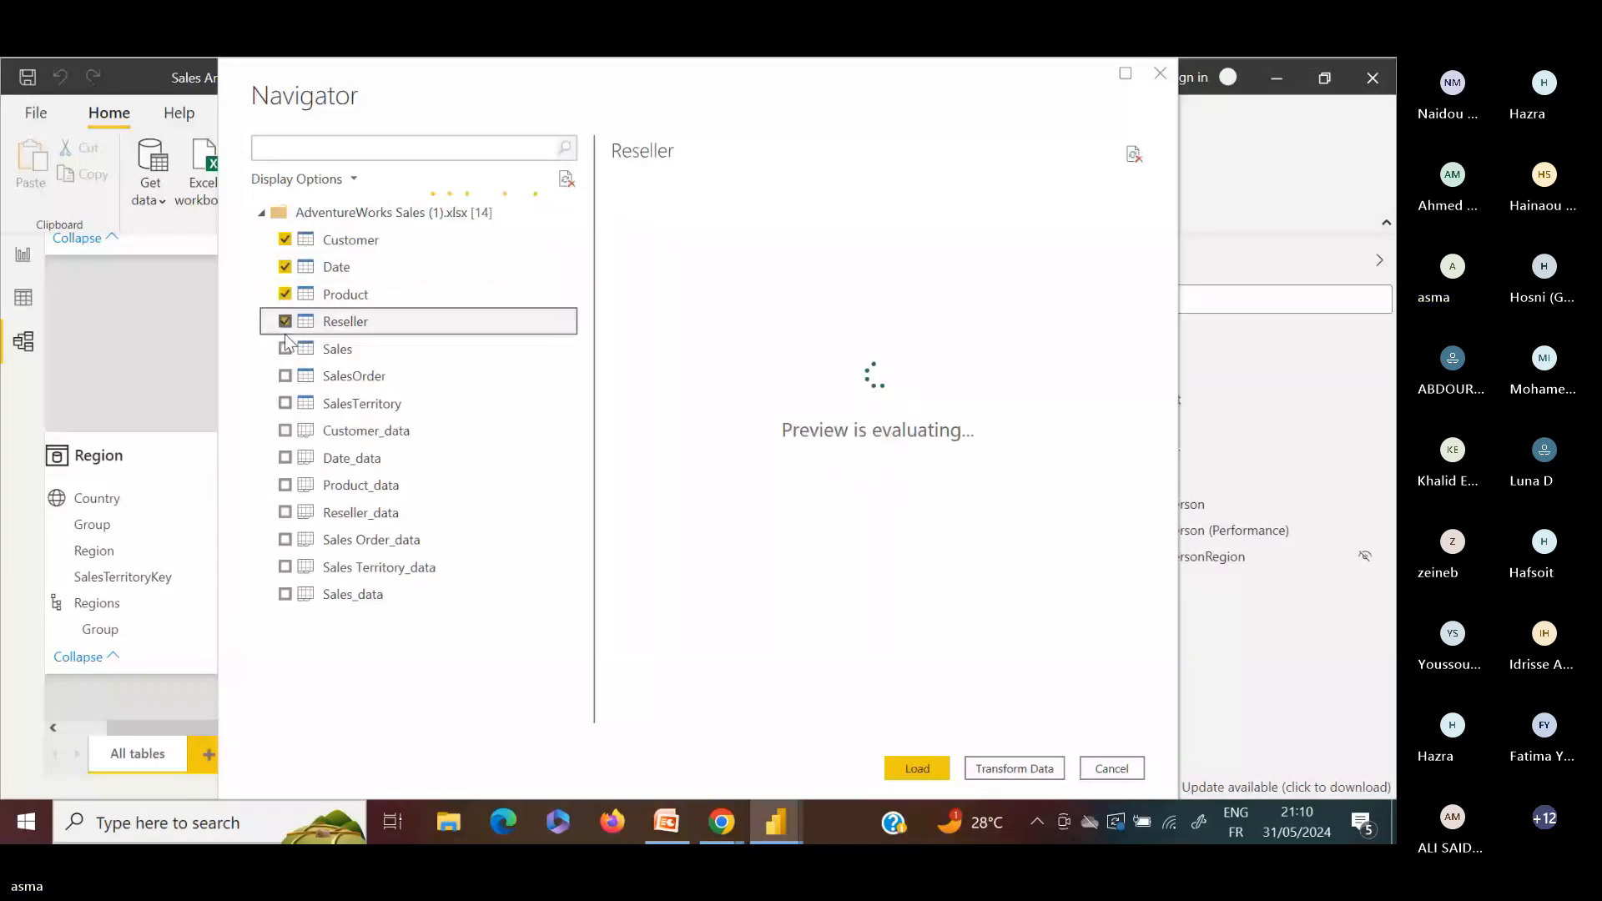
click(284, 376)
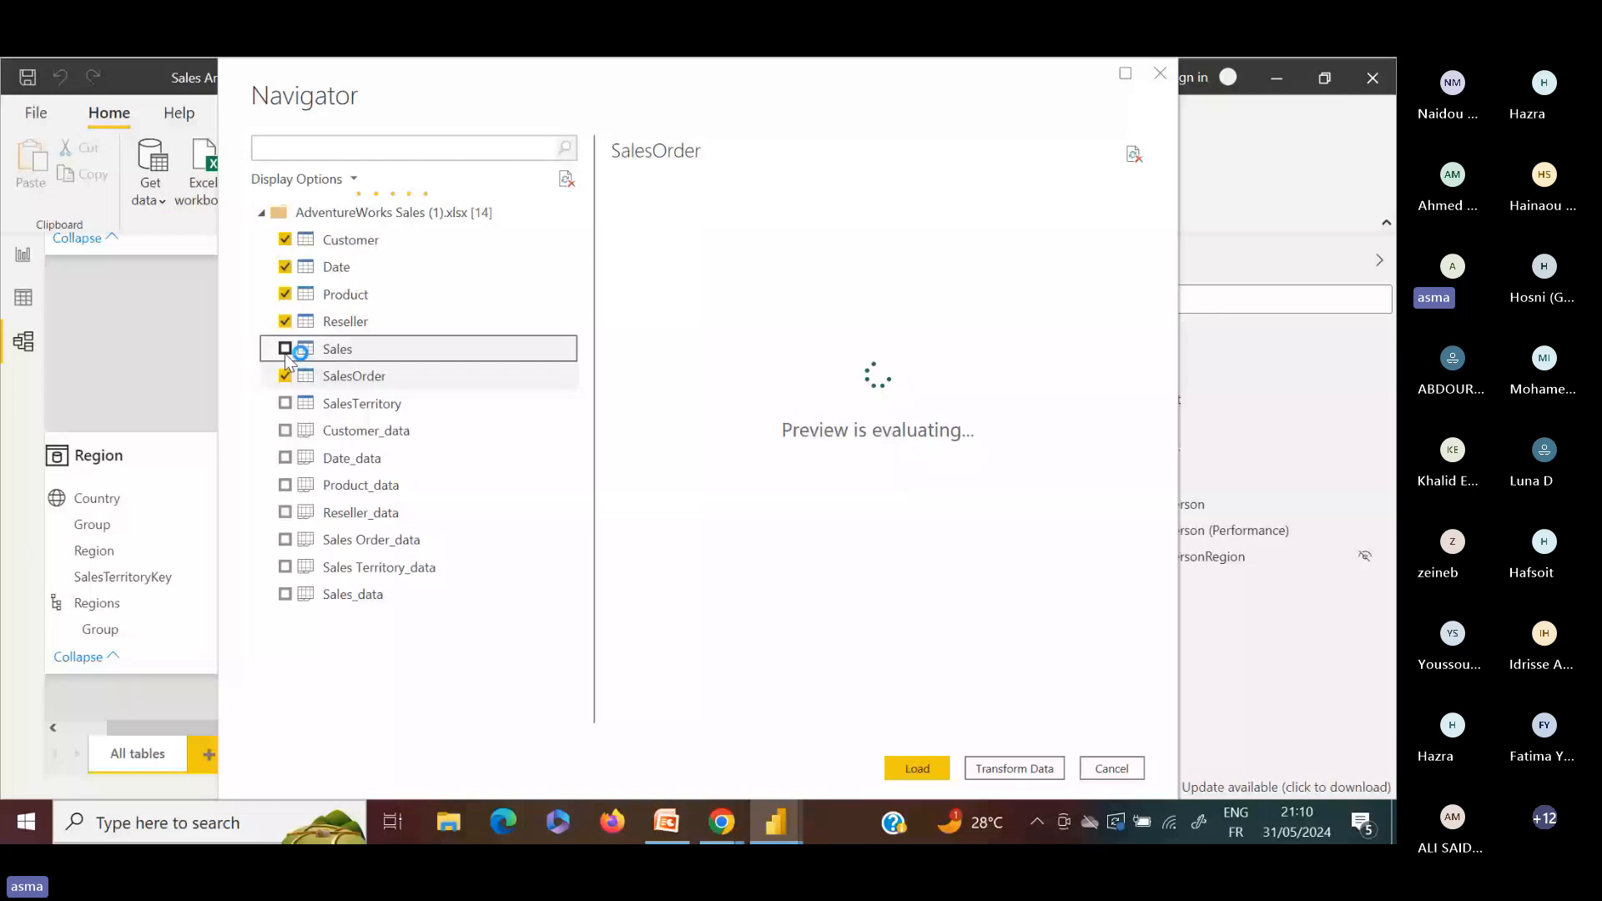
click(284, 350)
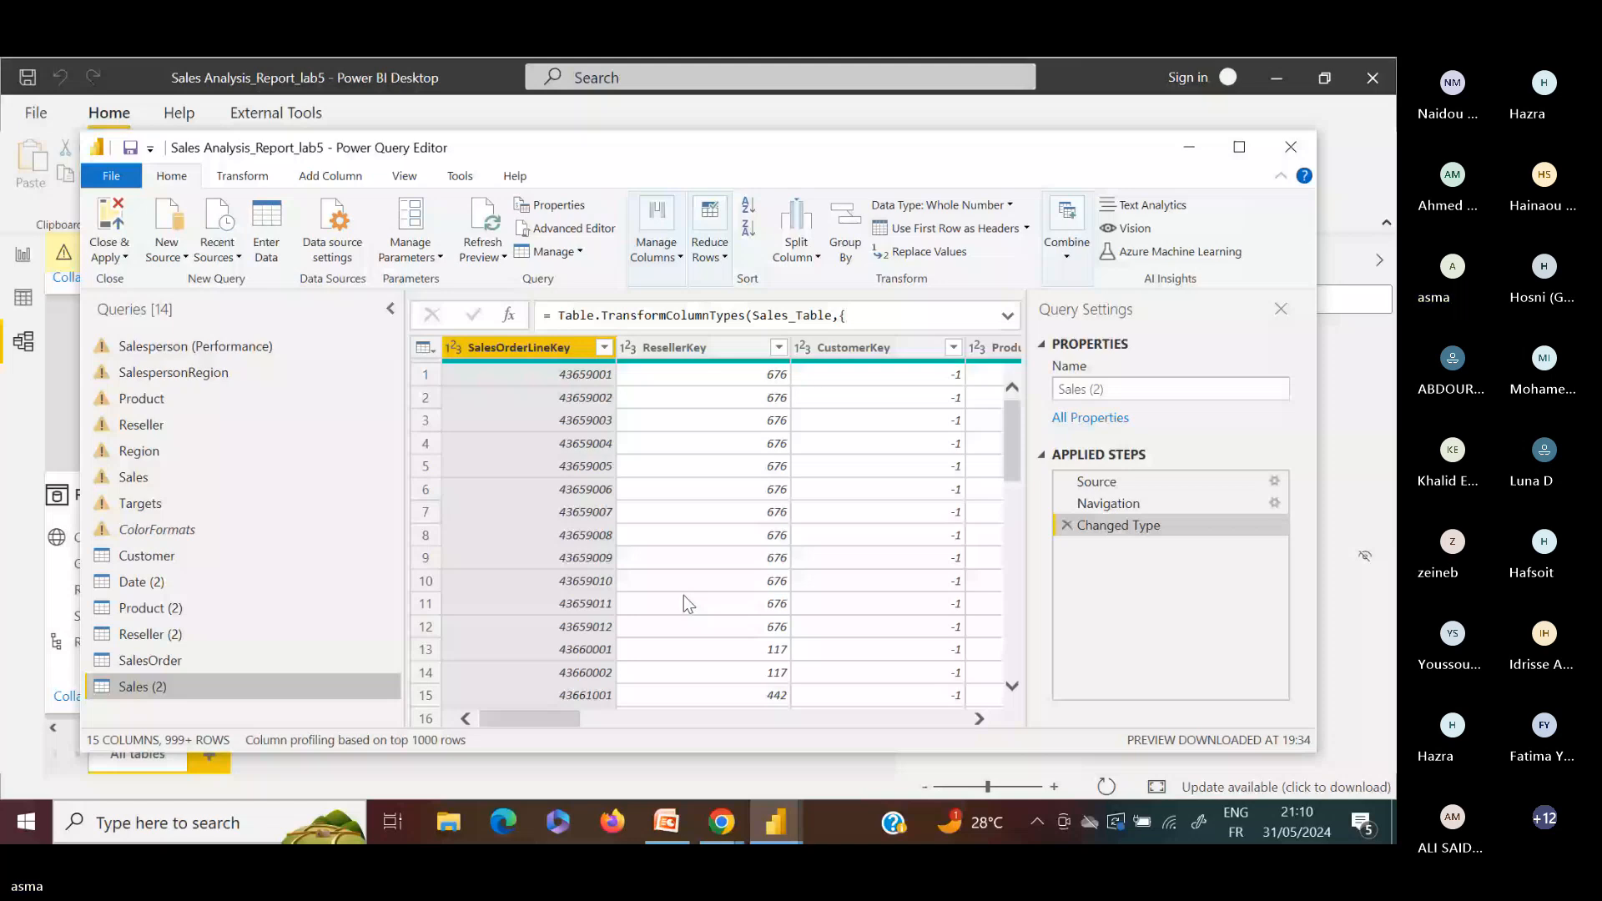
drag(518, 717, 819, 703)
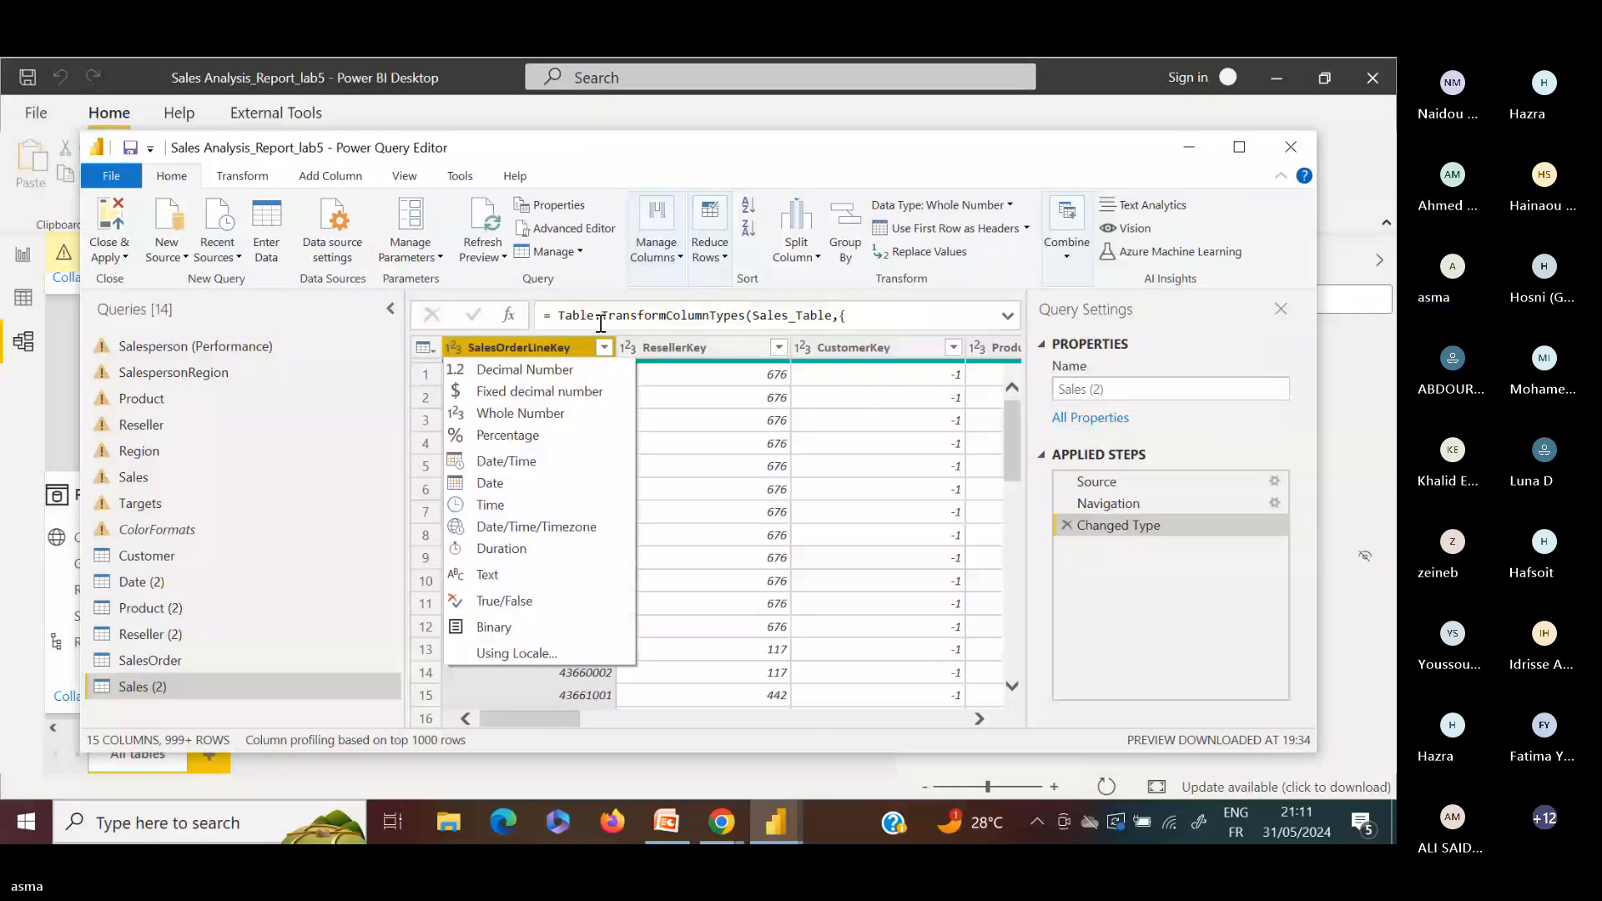
click(242, 175)
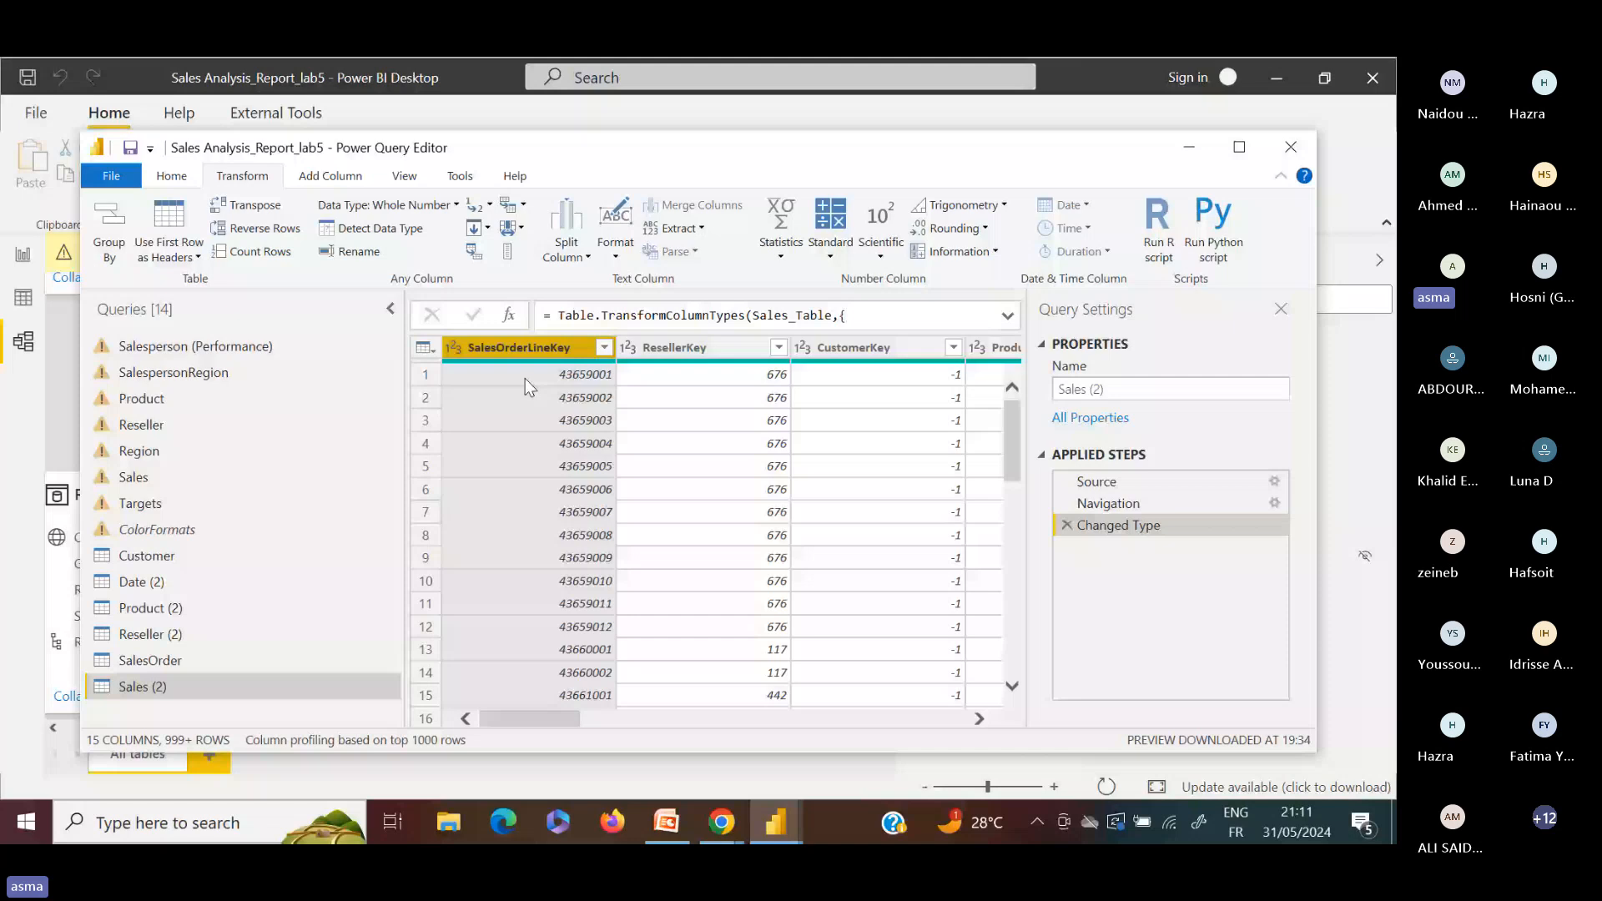
click(331, 176)
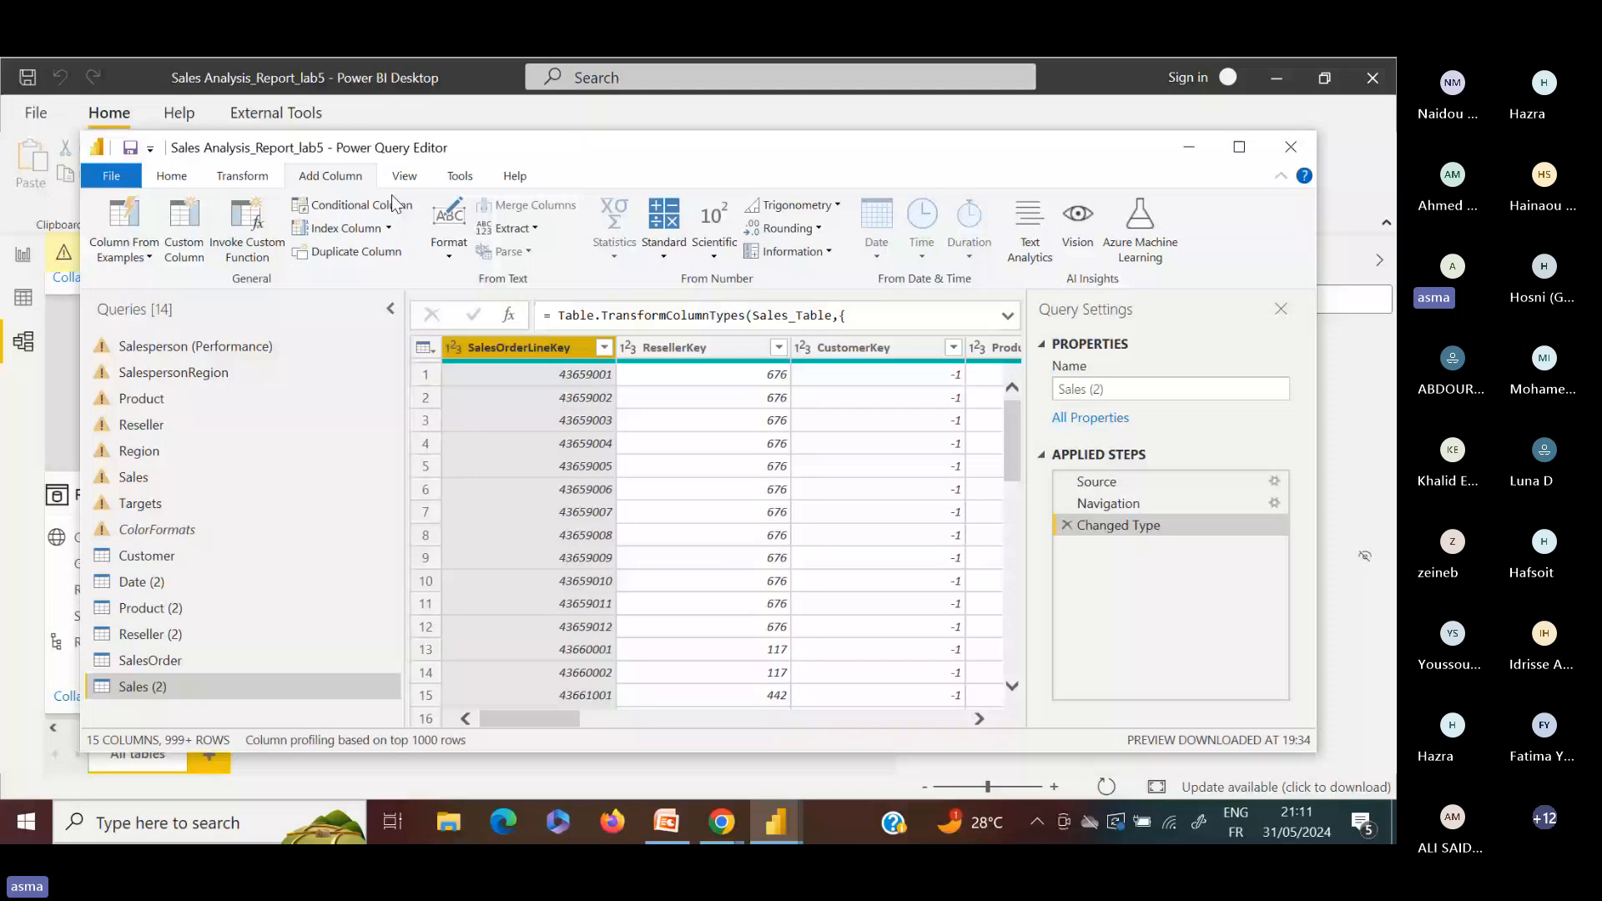
Change the SalesOrderLineKey column of the Sales (2) query to Decimal Number, replacing the existing type conversion
click(453, 347)
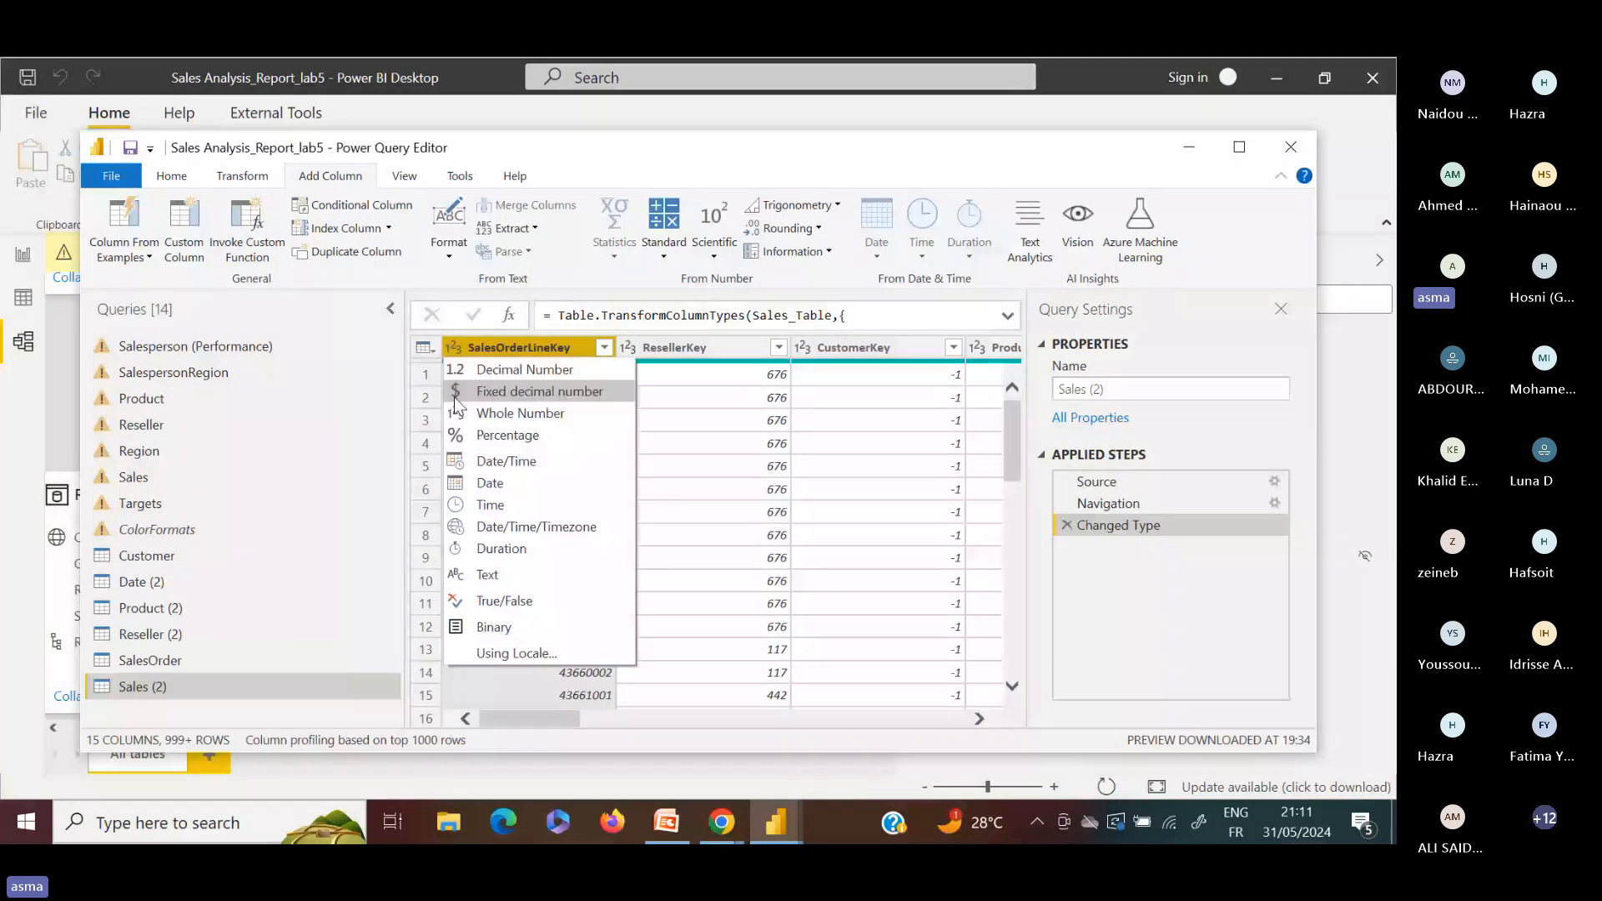
click(456, 417)
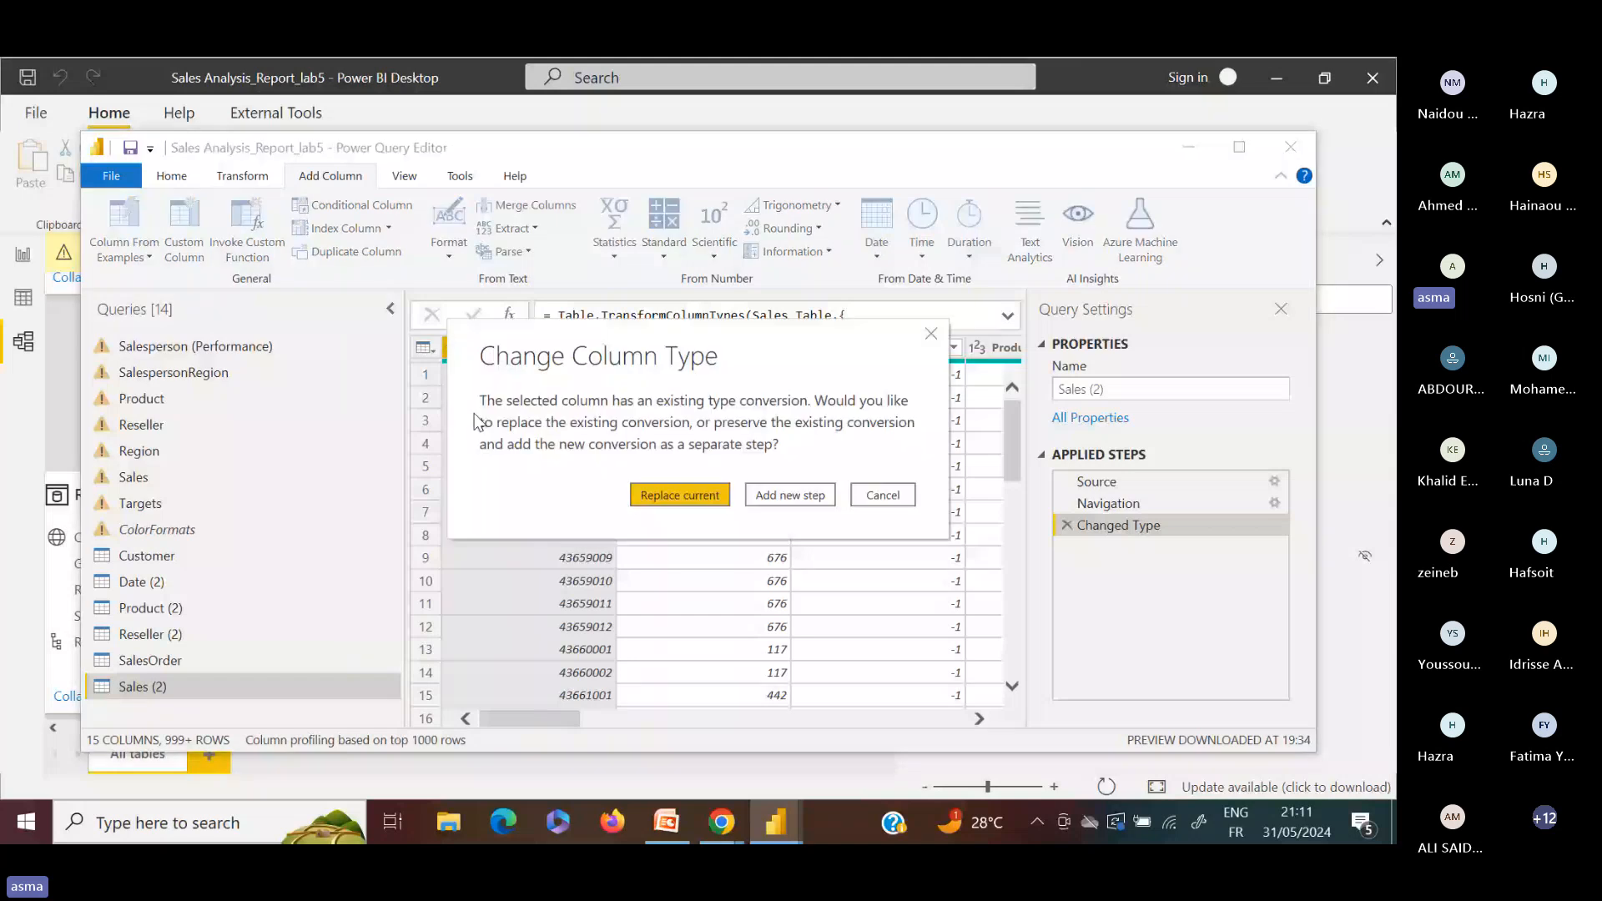
click(672, 503)
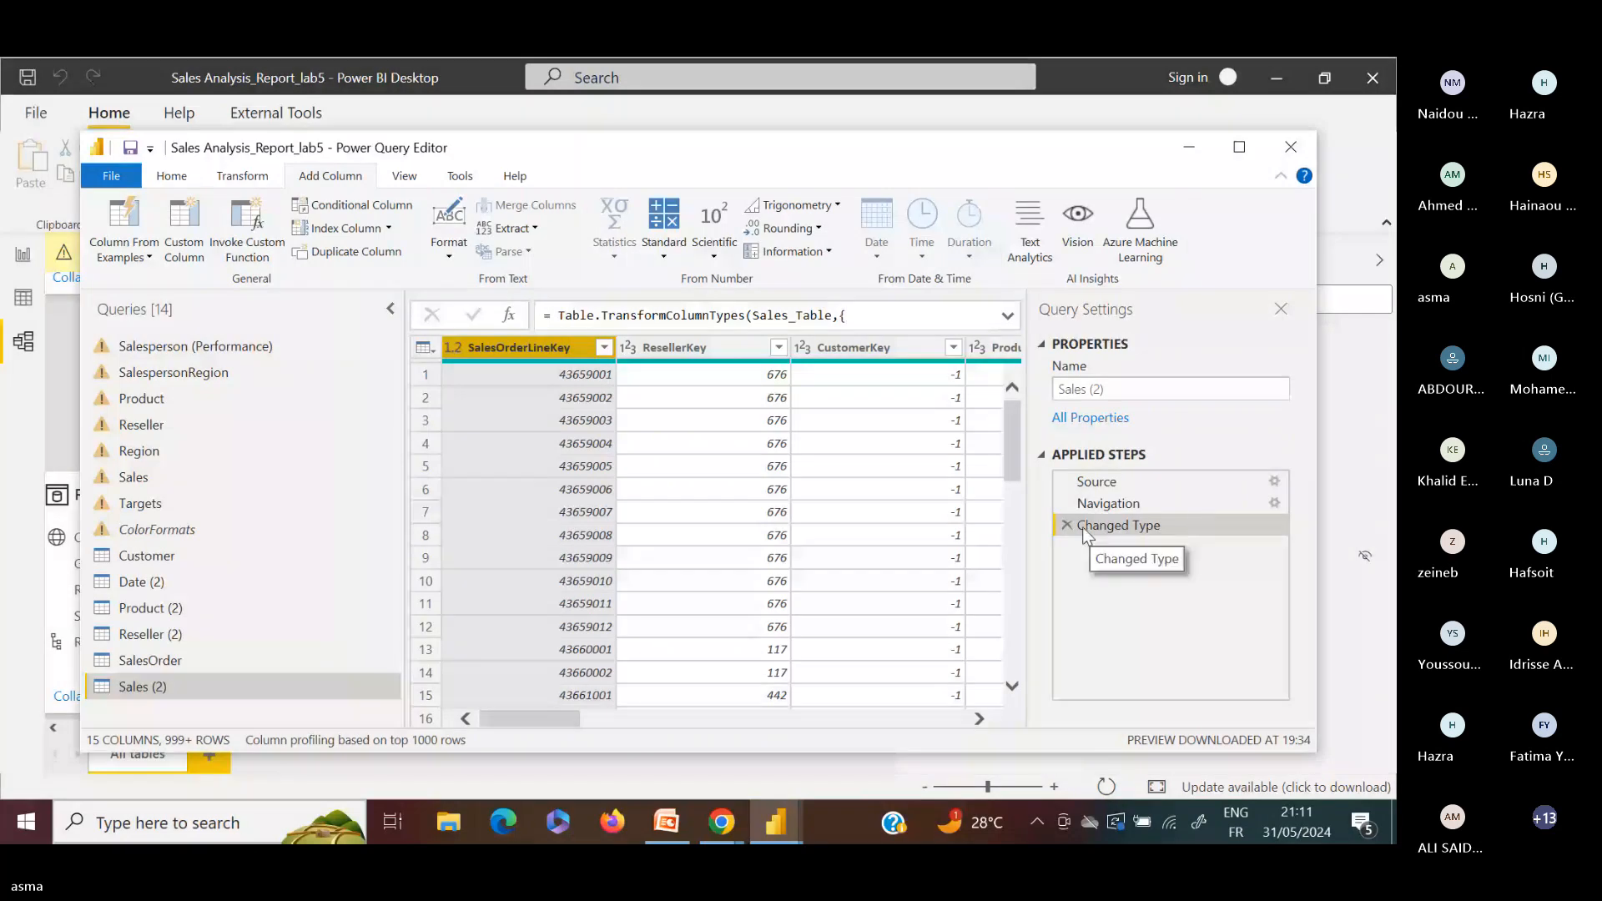
Convert SalesOrderLineKey to Date/Time as a separate applied step and delete that step again
click(453, 348)
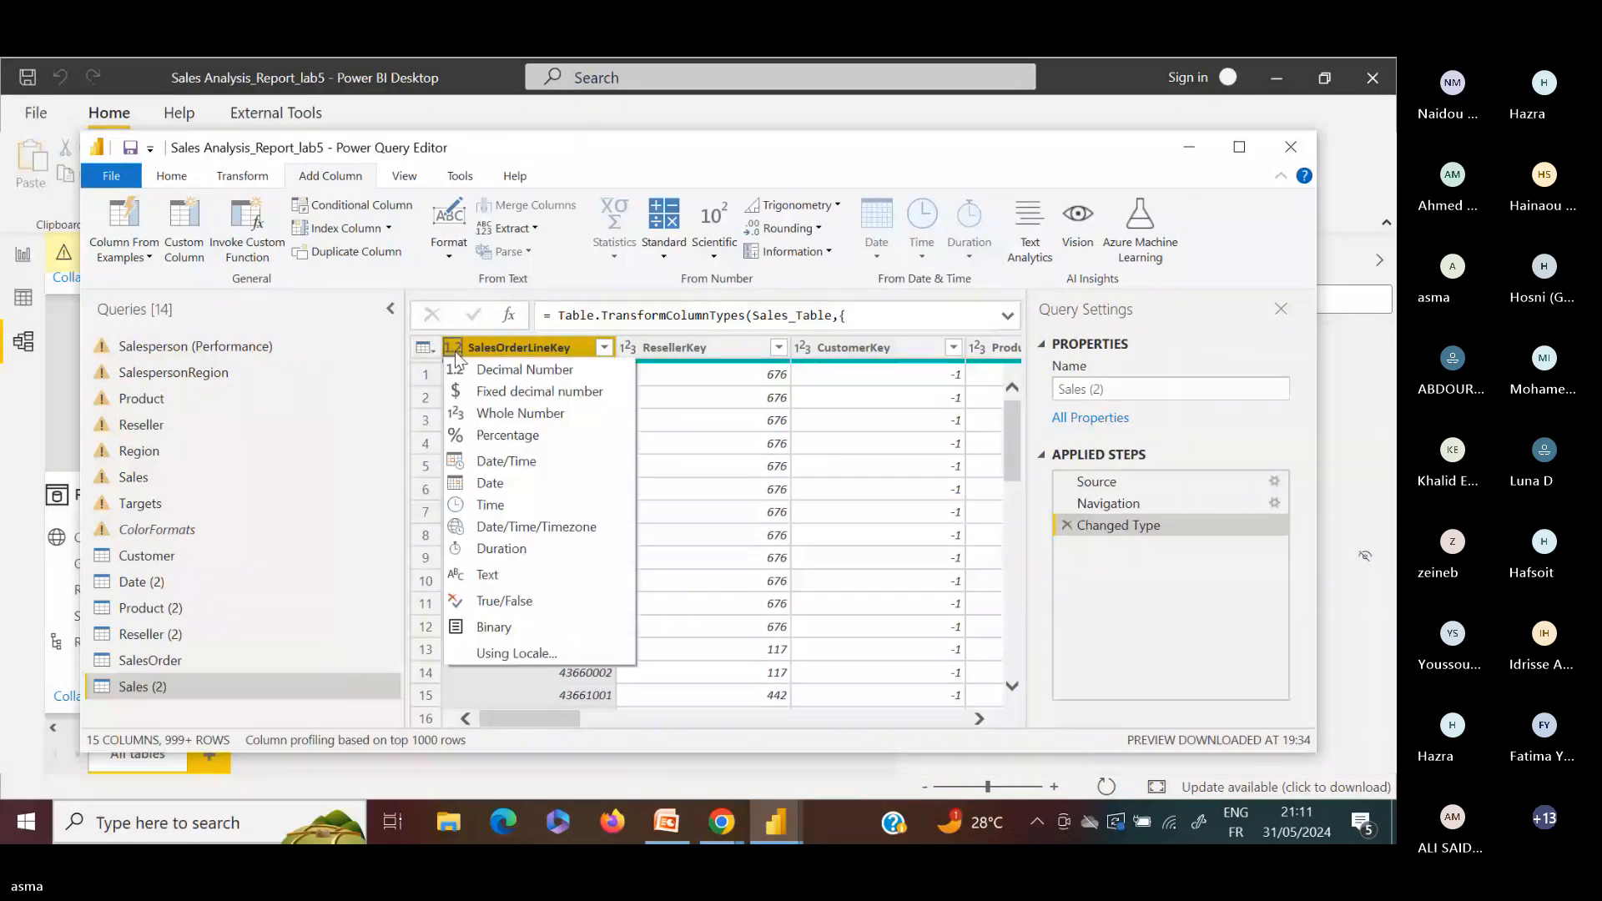
click(493, 459)
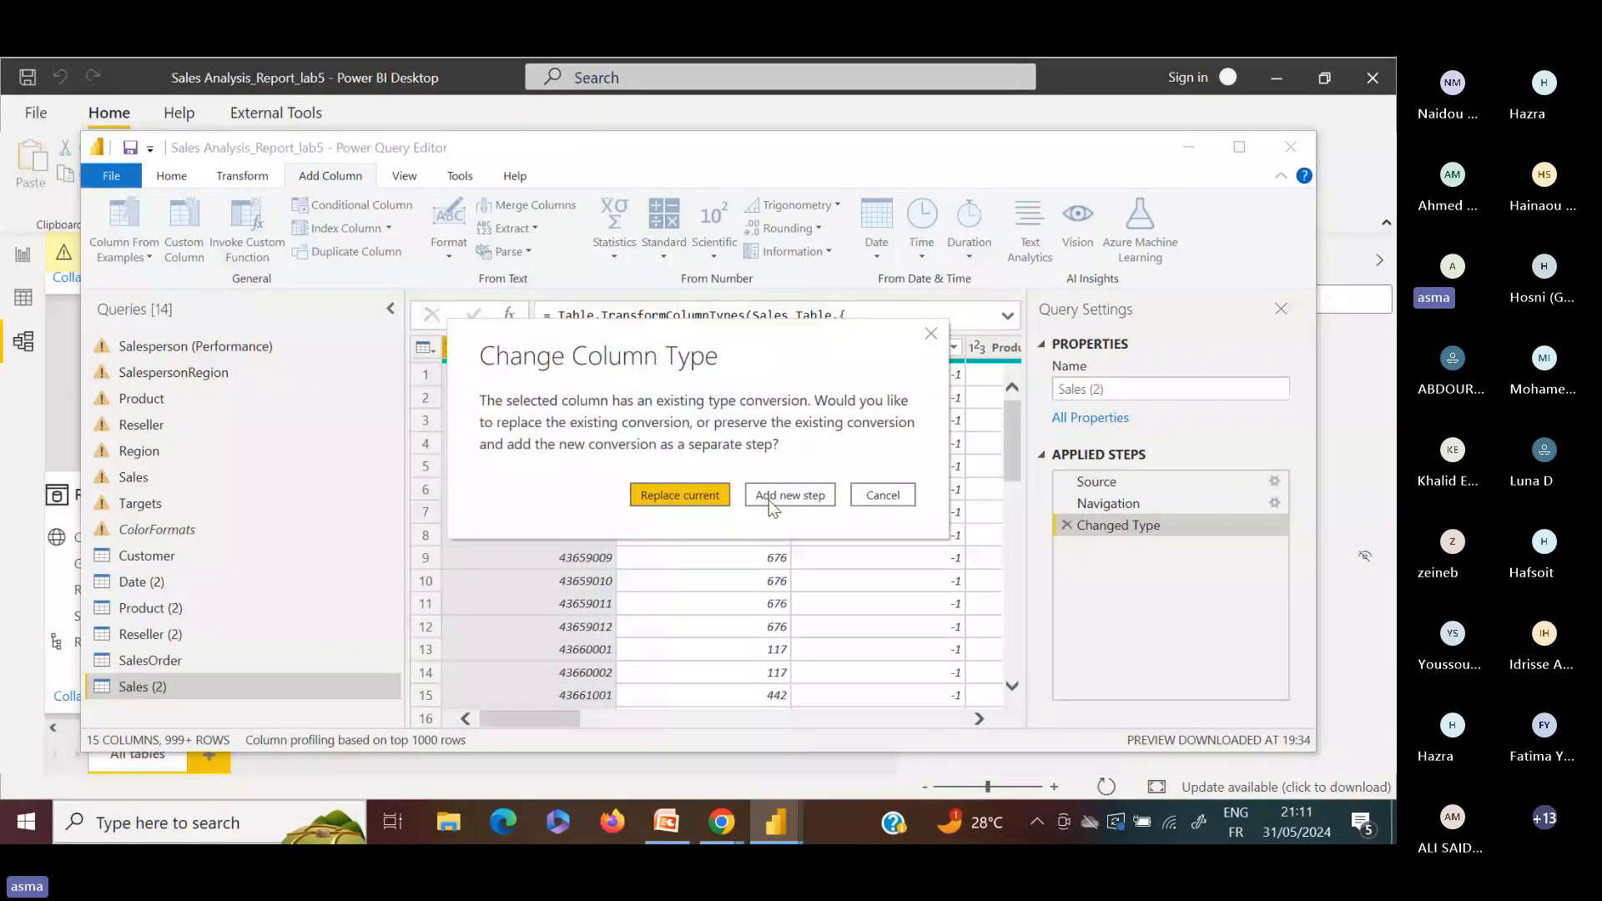
click(783, 491)
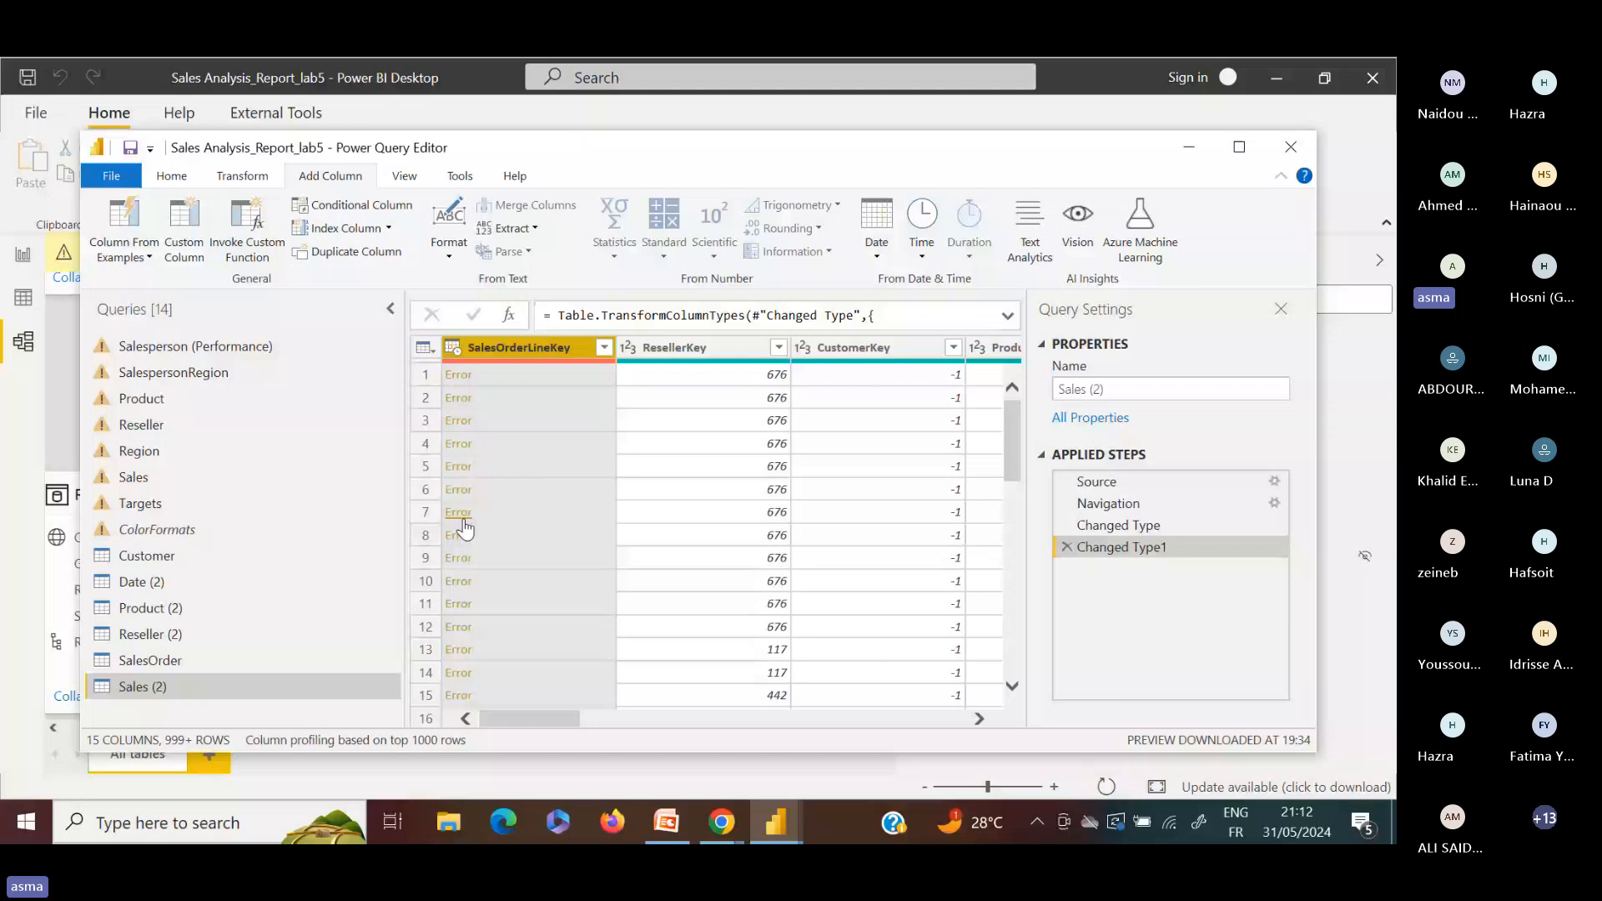
click(1067, 547)
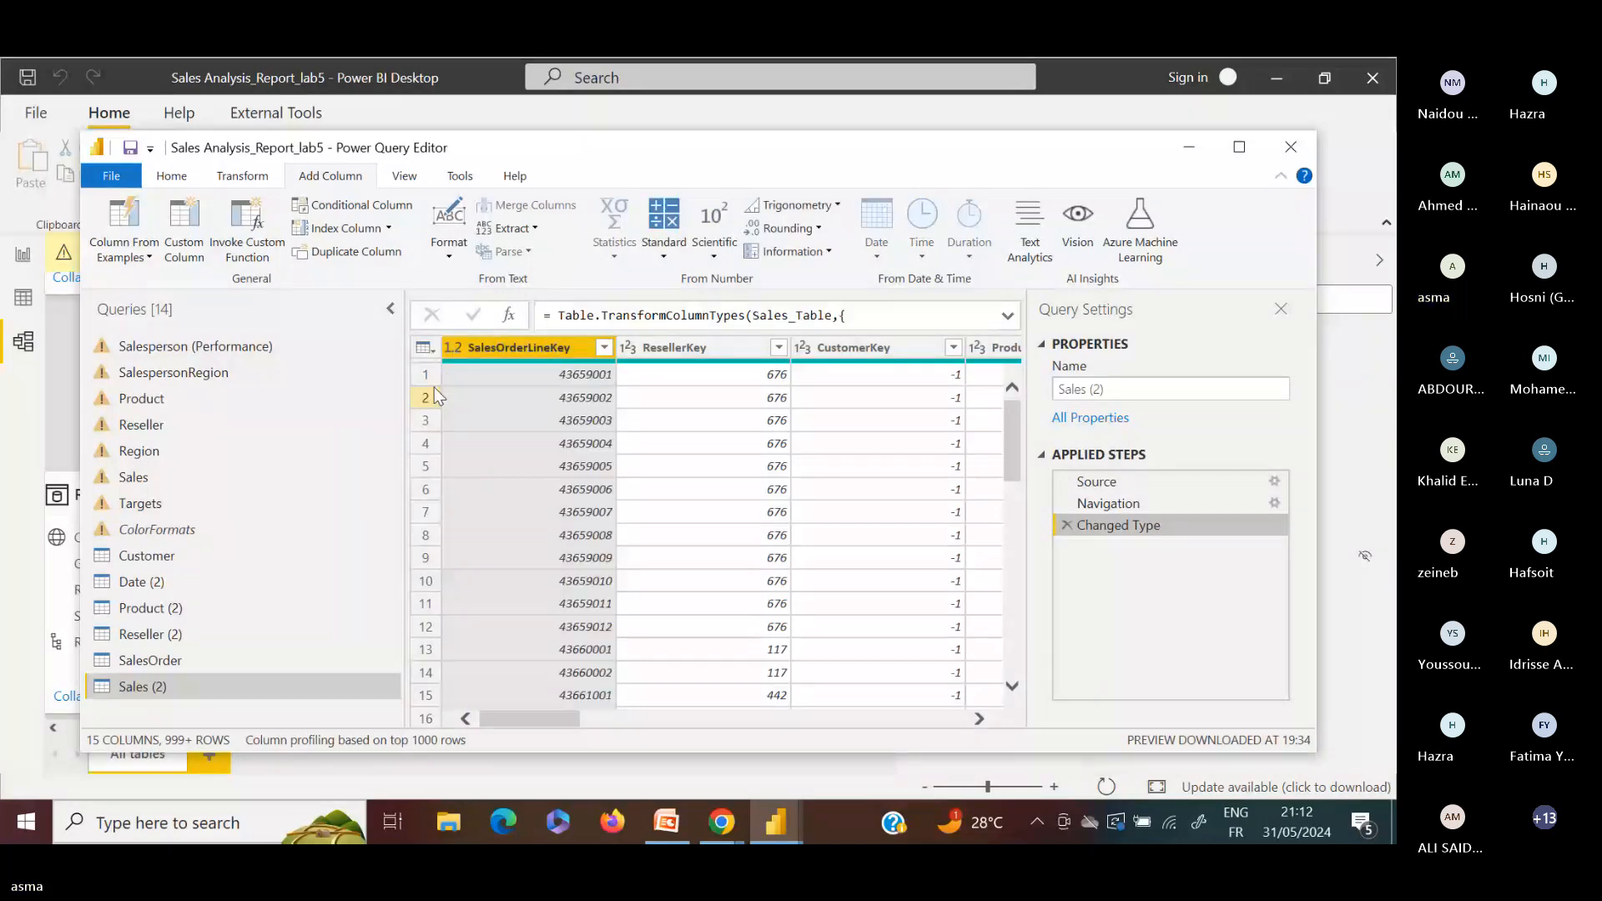
Set the SalesOrderLineKey column type to Whole Number, replacing the current type conversion
click(452, 347)
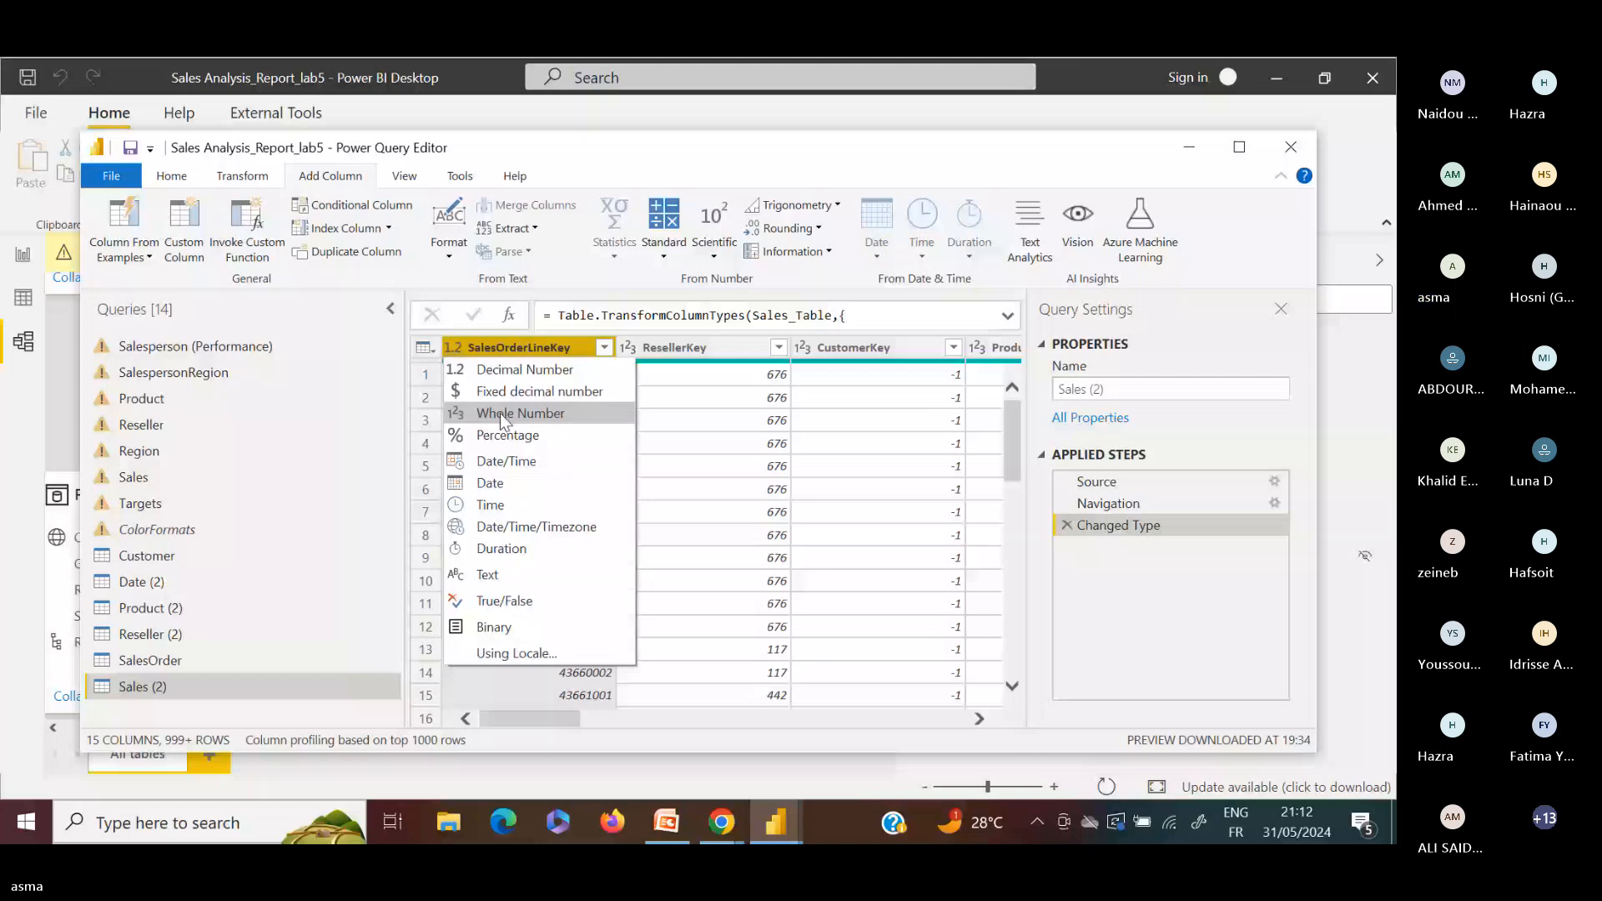
click(499, 413)
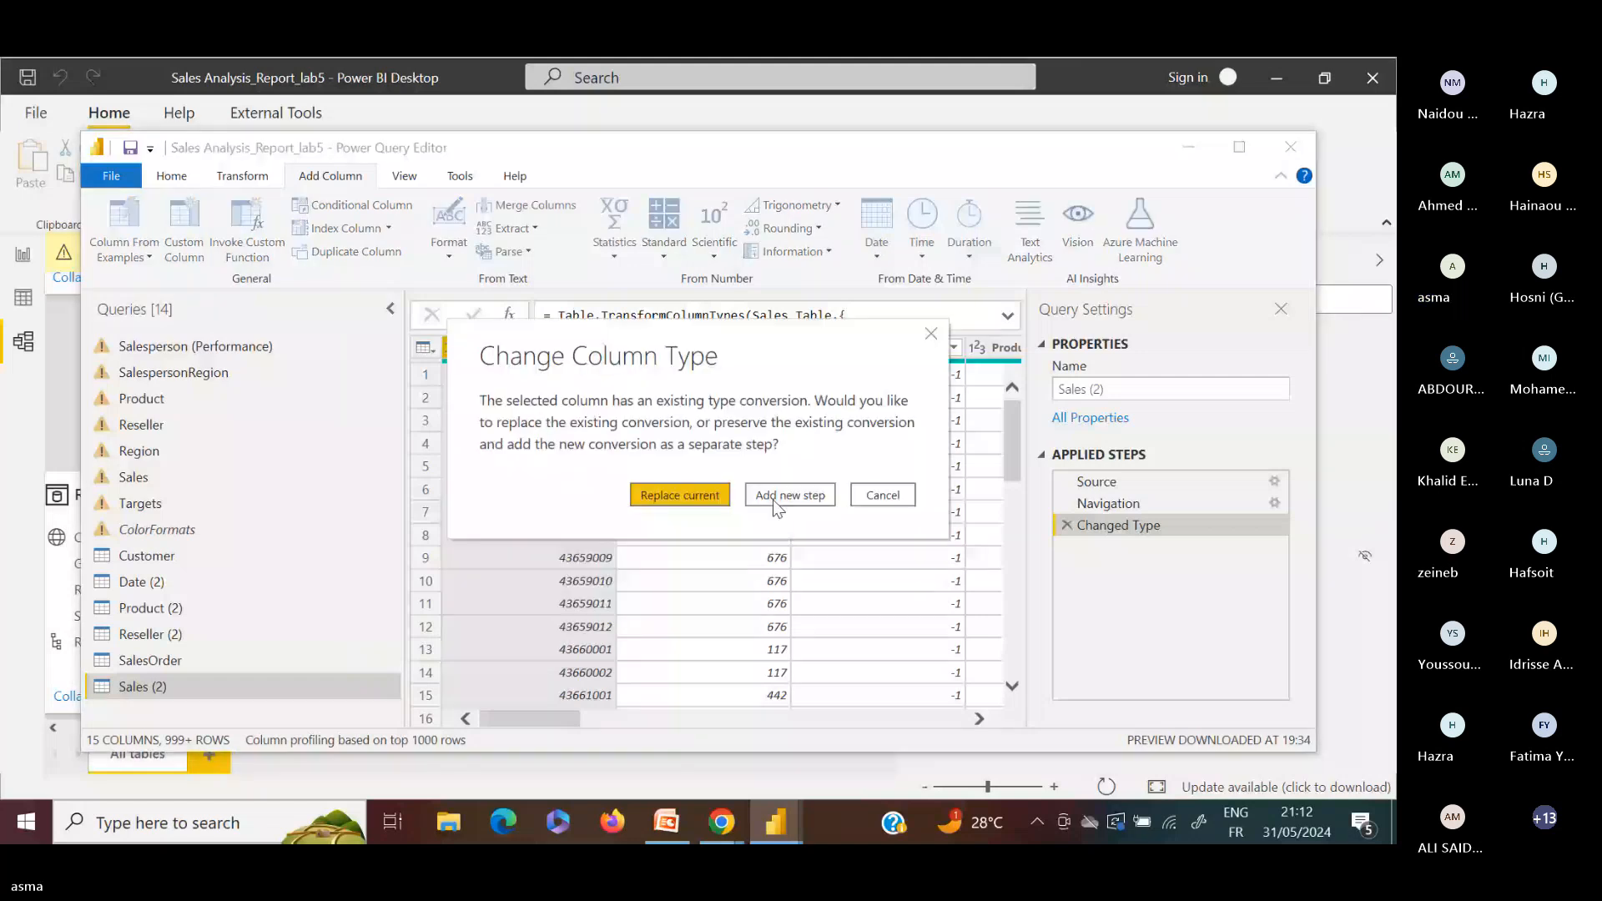
click(680, 496)
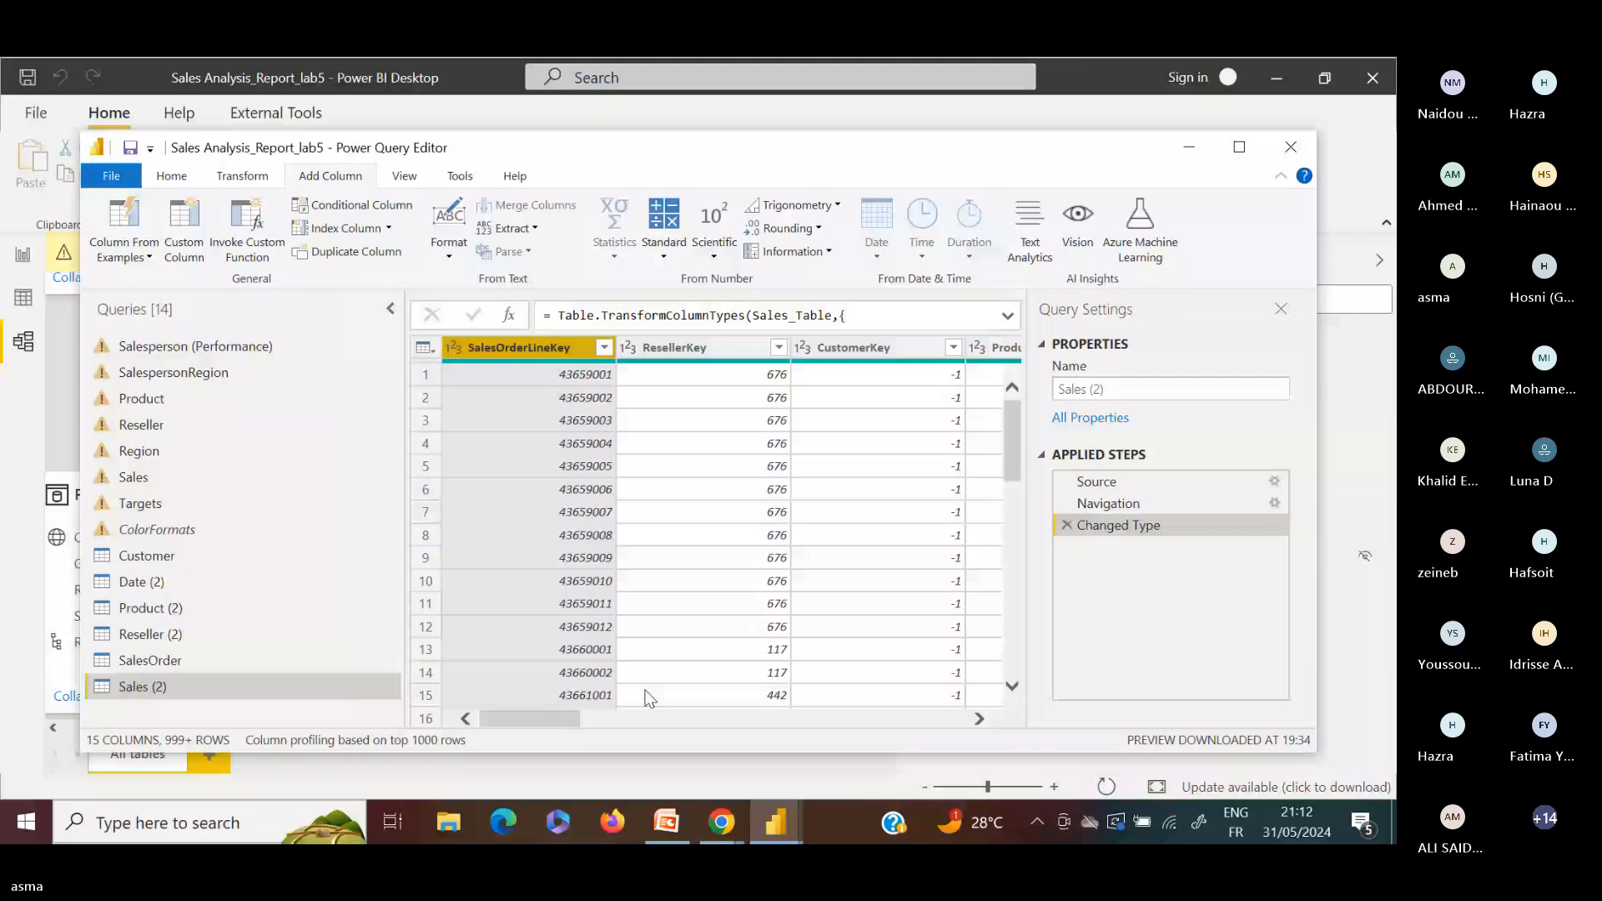
Add a Date Only column to the Date (2) query based on its Date column
click(142, 582)
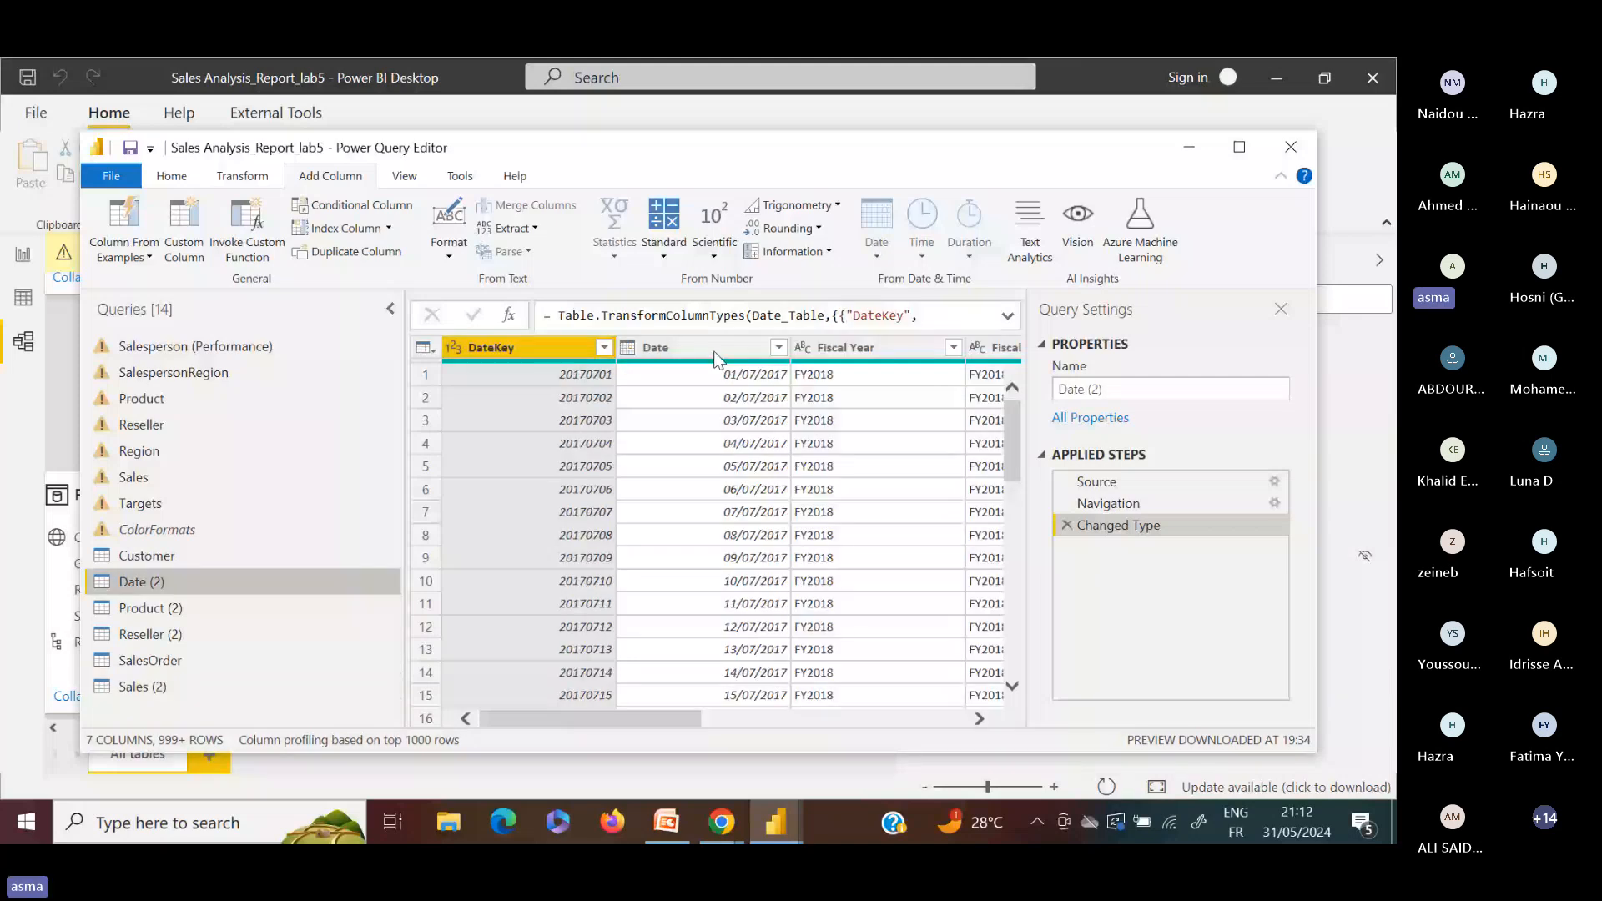
click(725, 348)
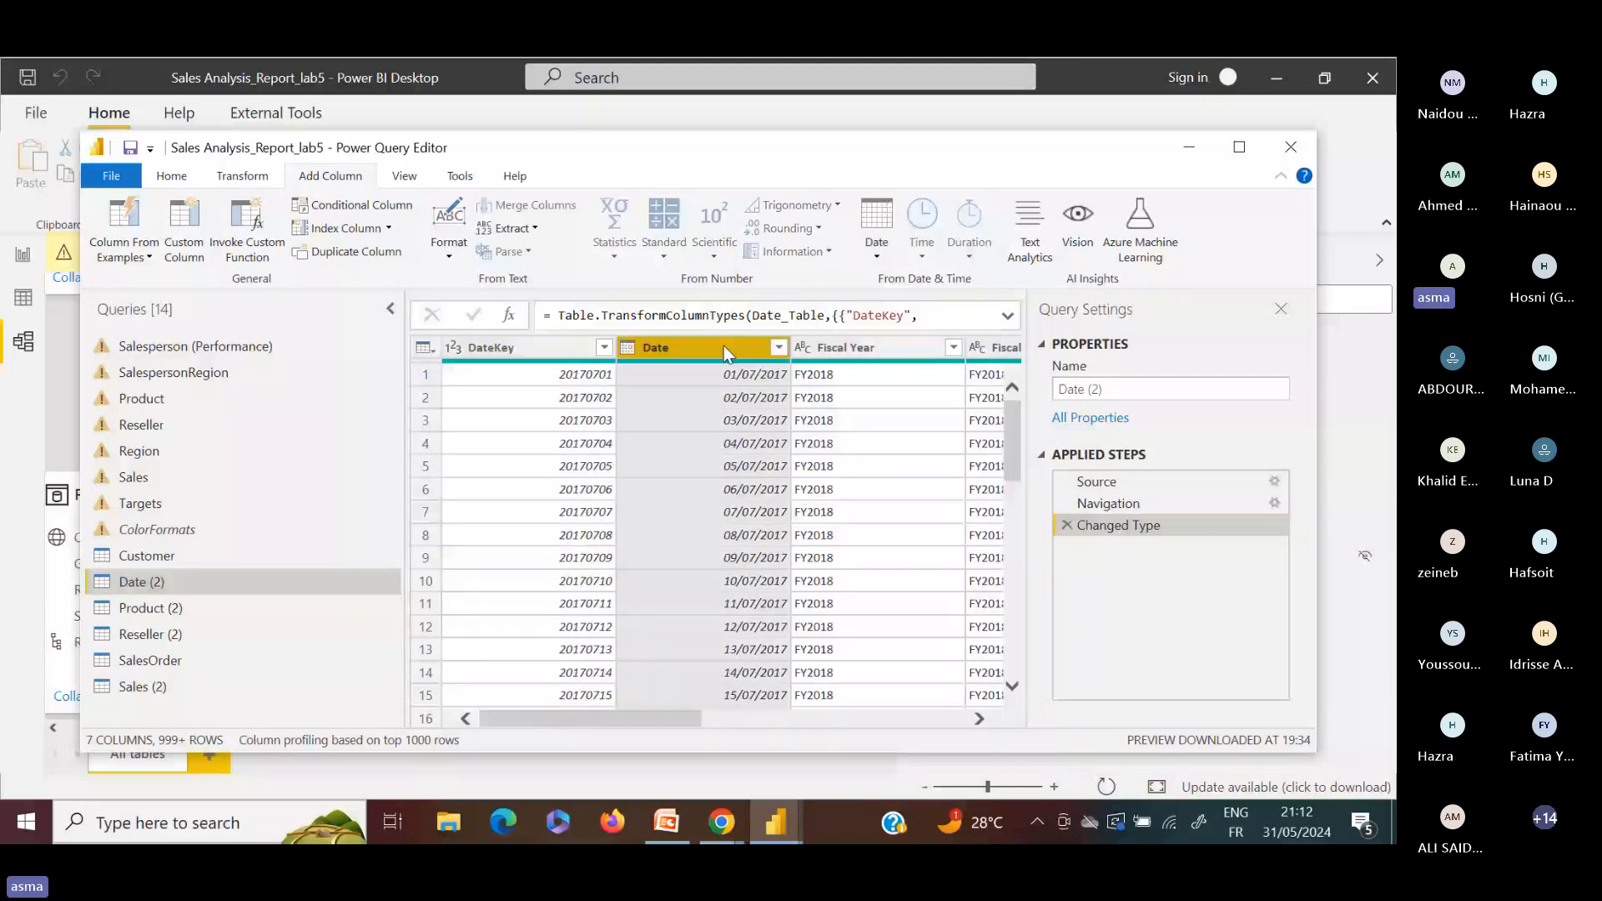
click(877, 254)
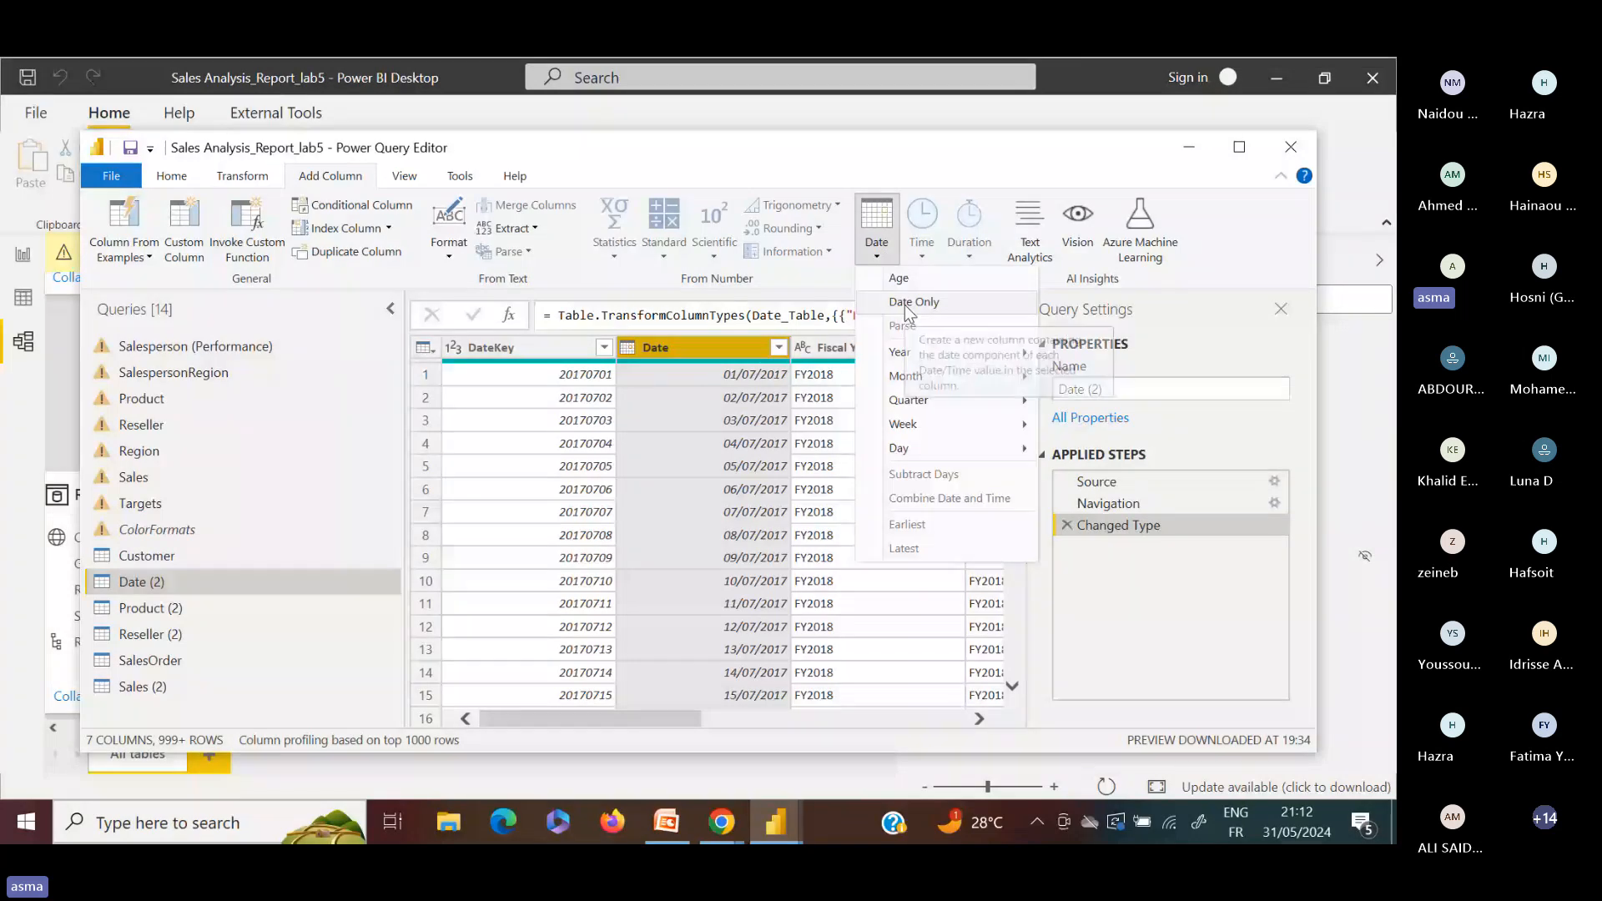
click(910, 306)
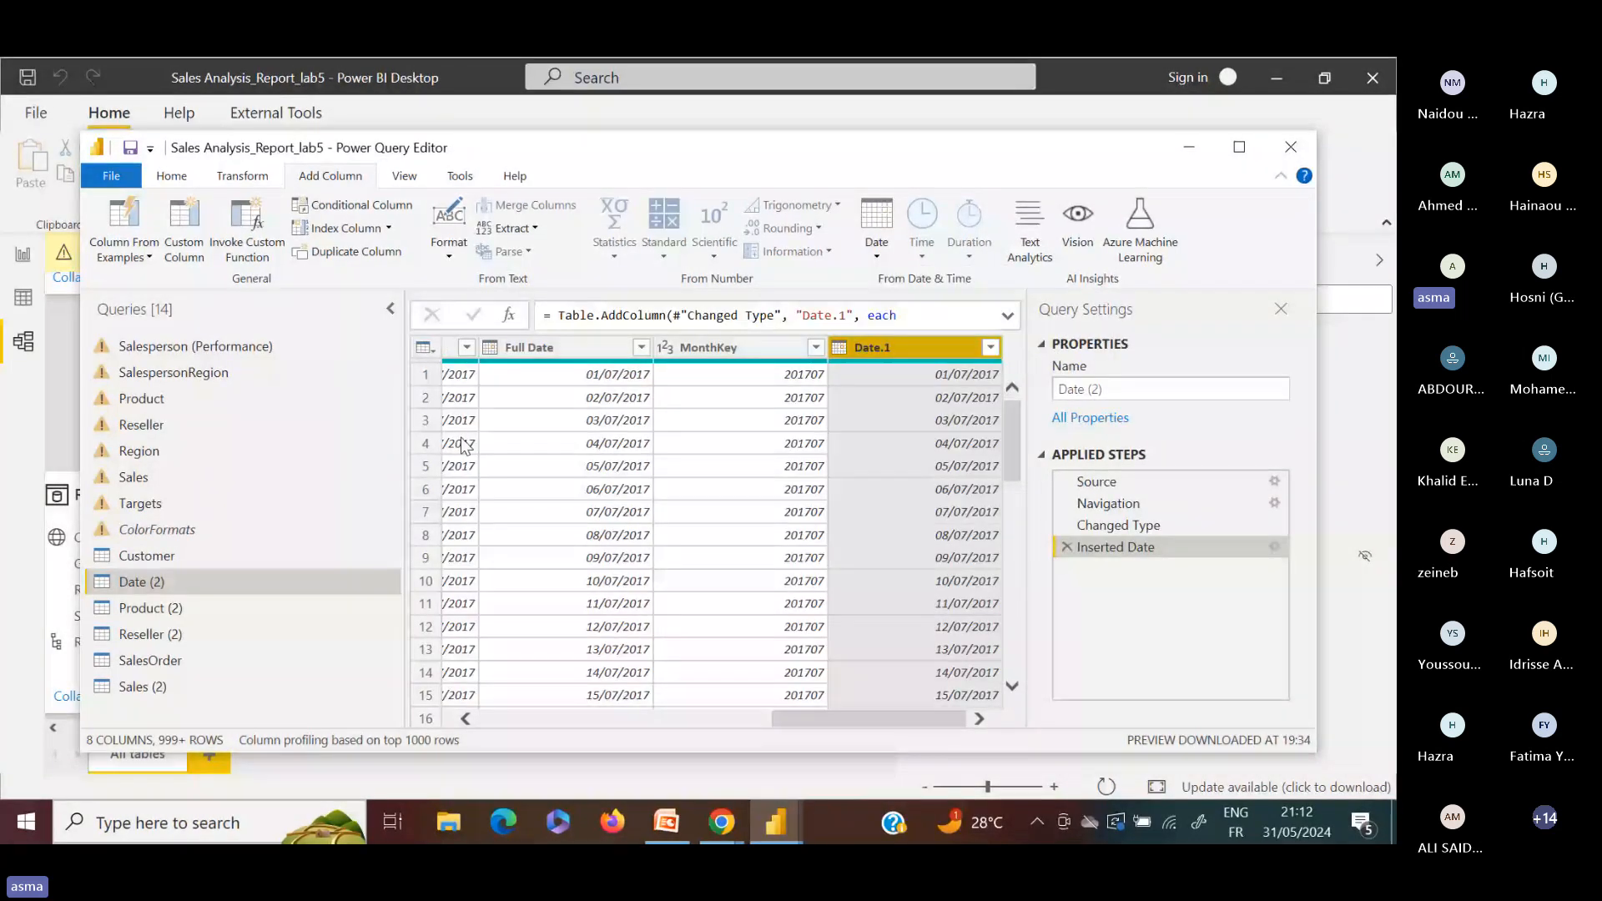
Add a column to the Date (2) query that extracts the year from the Date.1 column
click(876, 246)
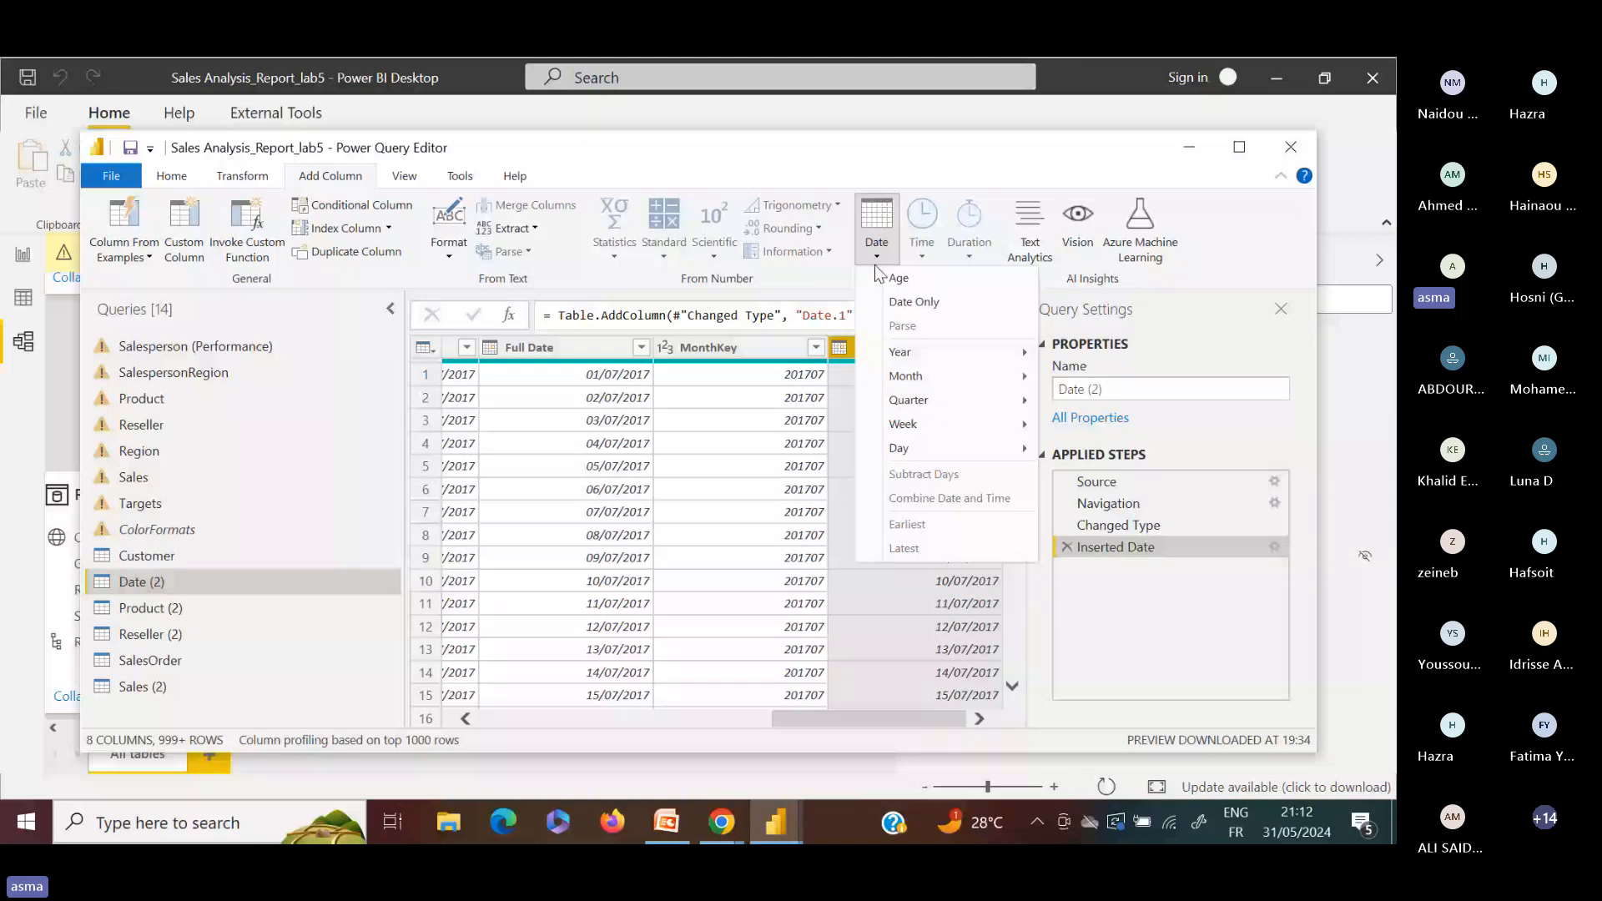
mouse_move(912, 362)
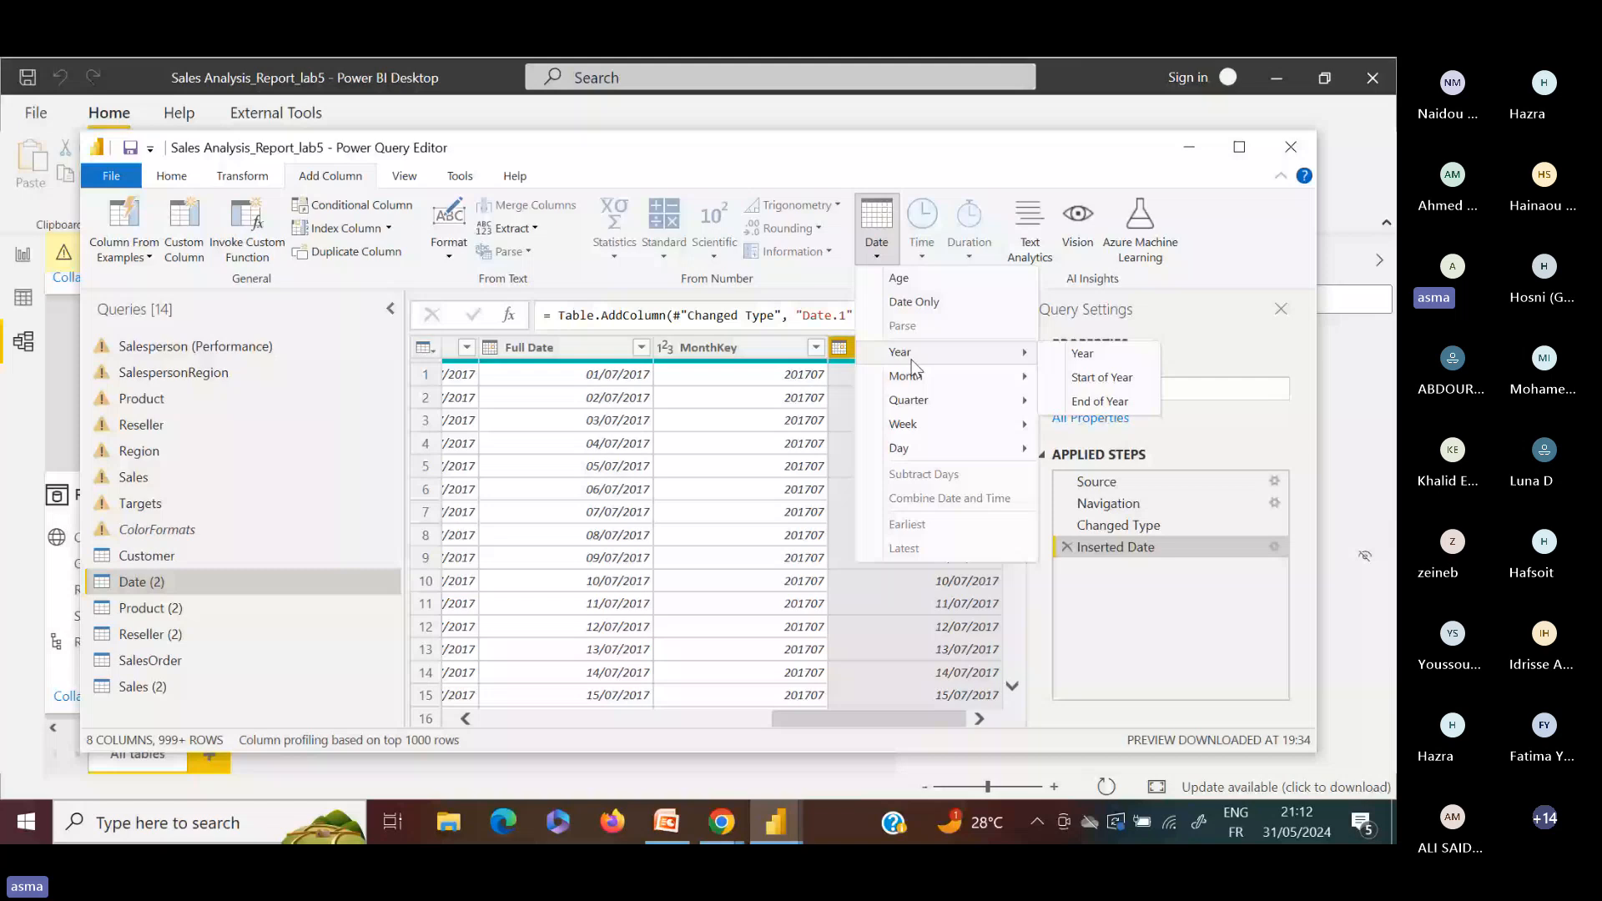
click(1085, 353)
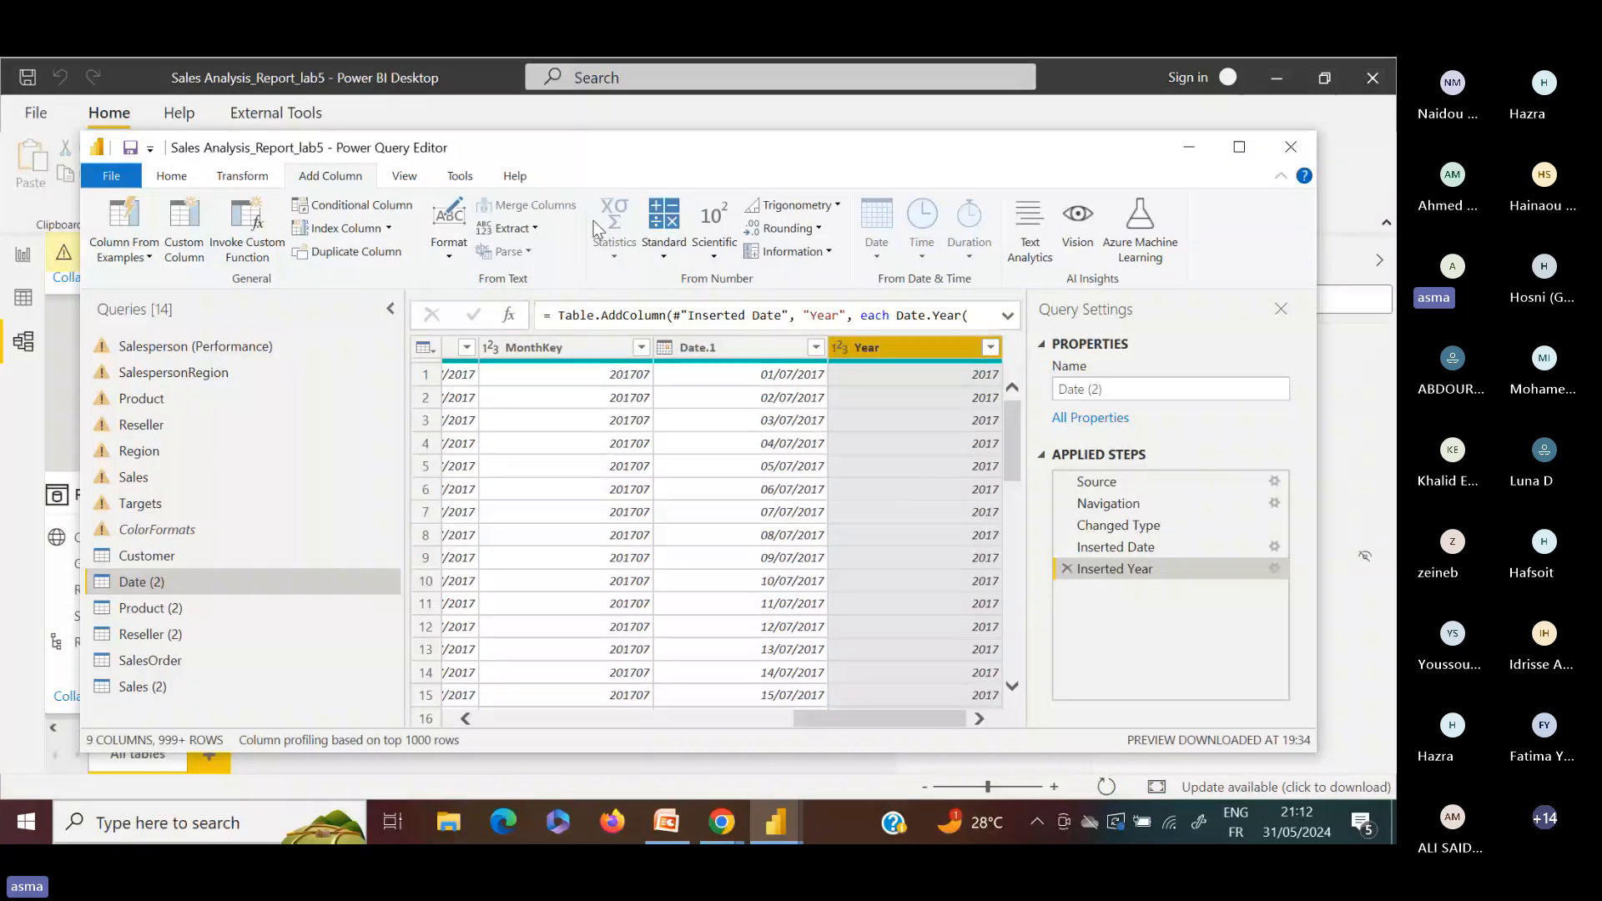
click(528, 230)
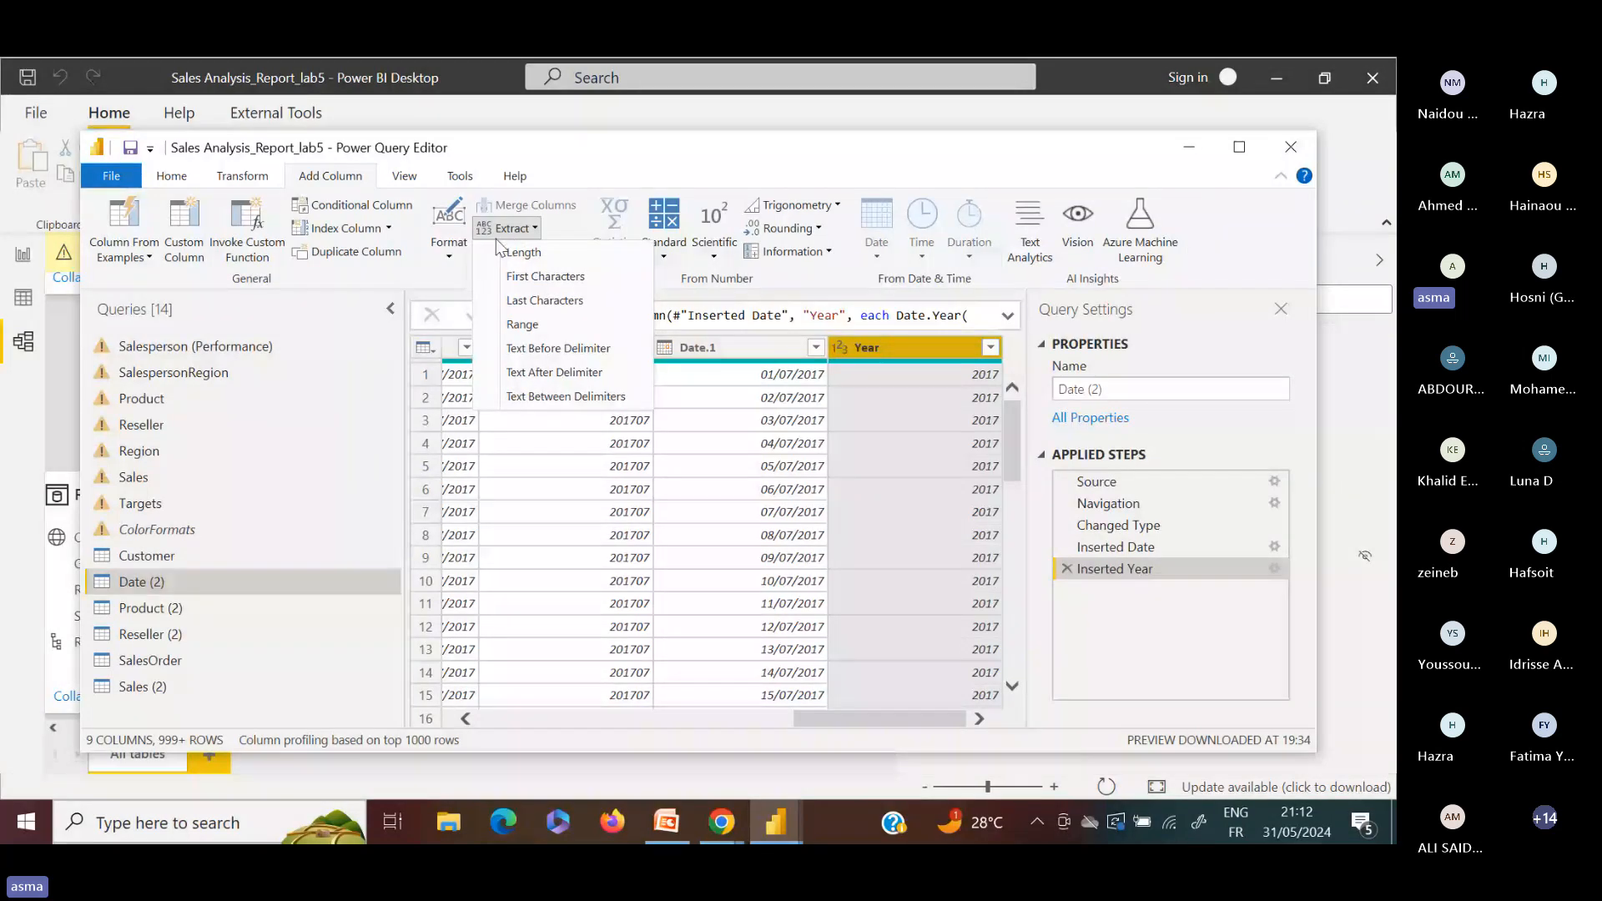
click(459, 176)
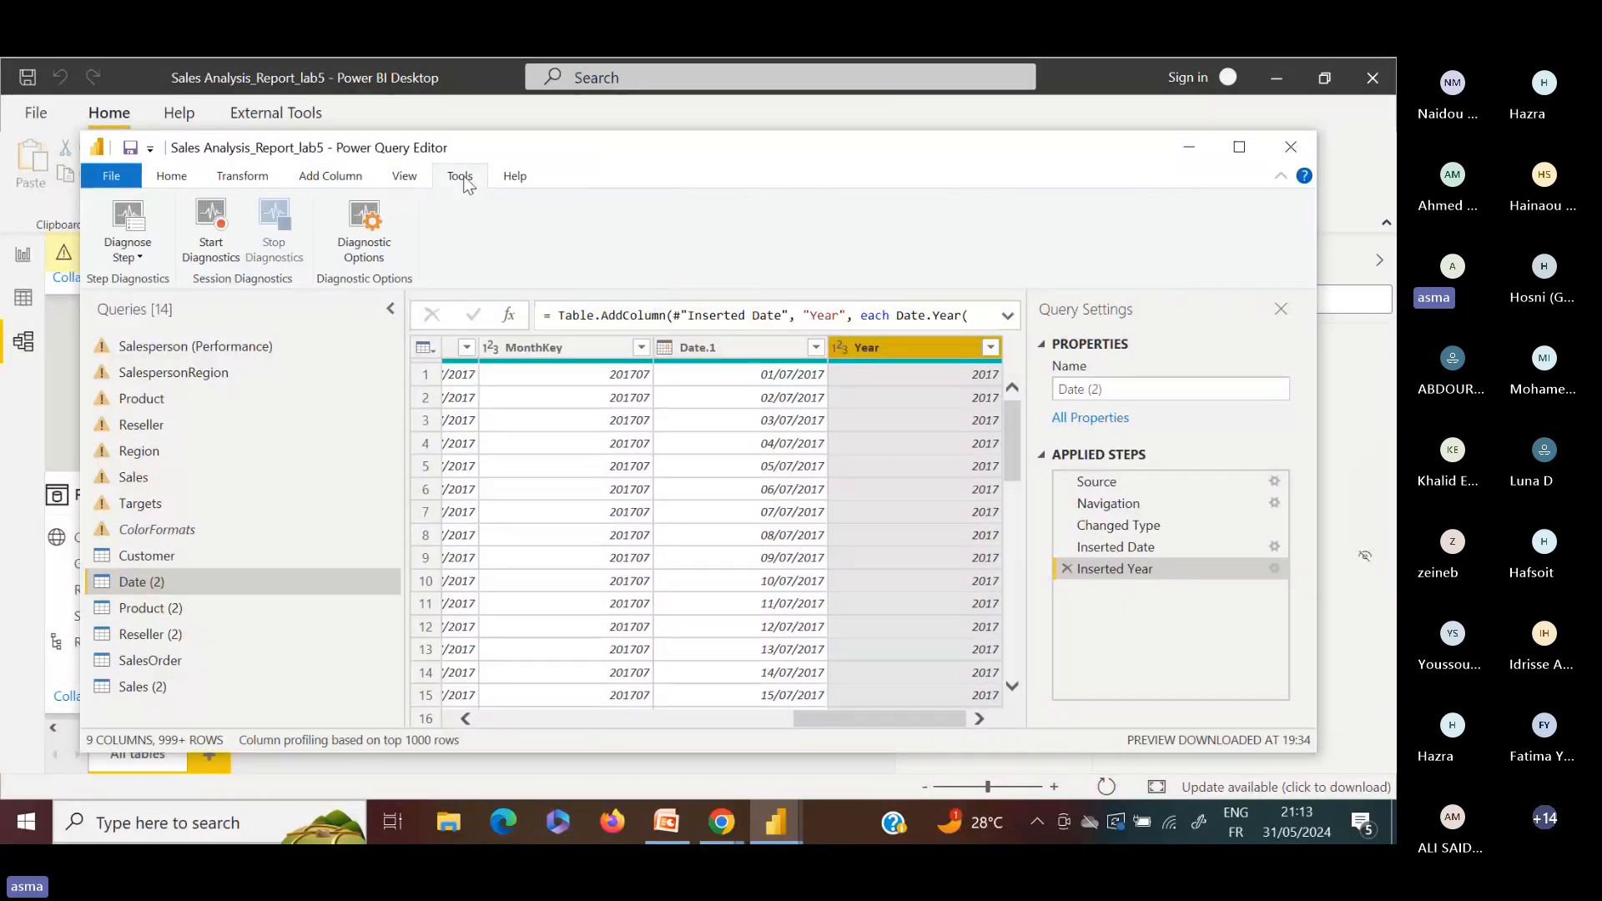
click(403, 178)
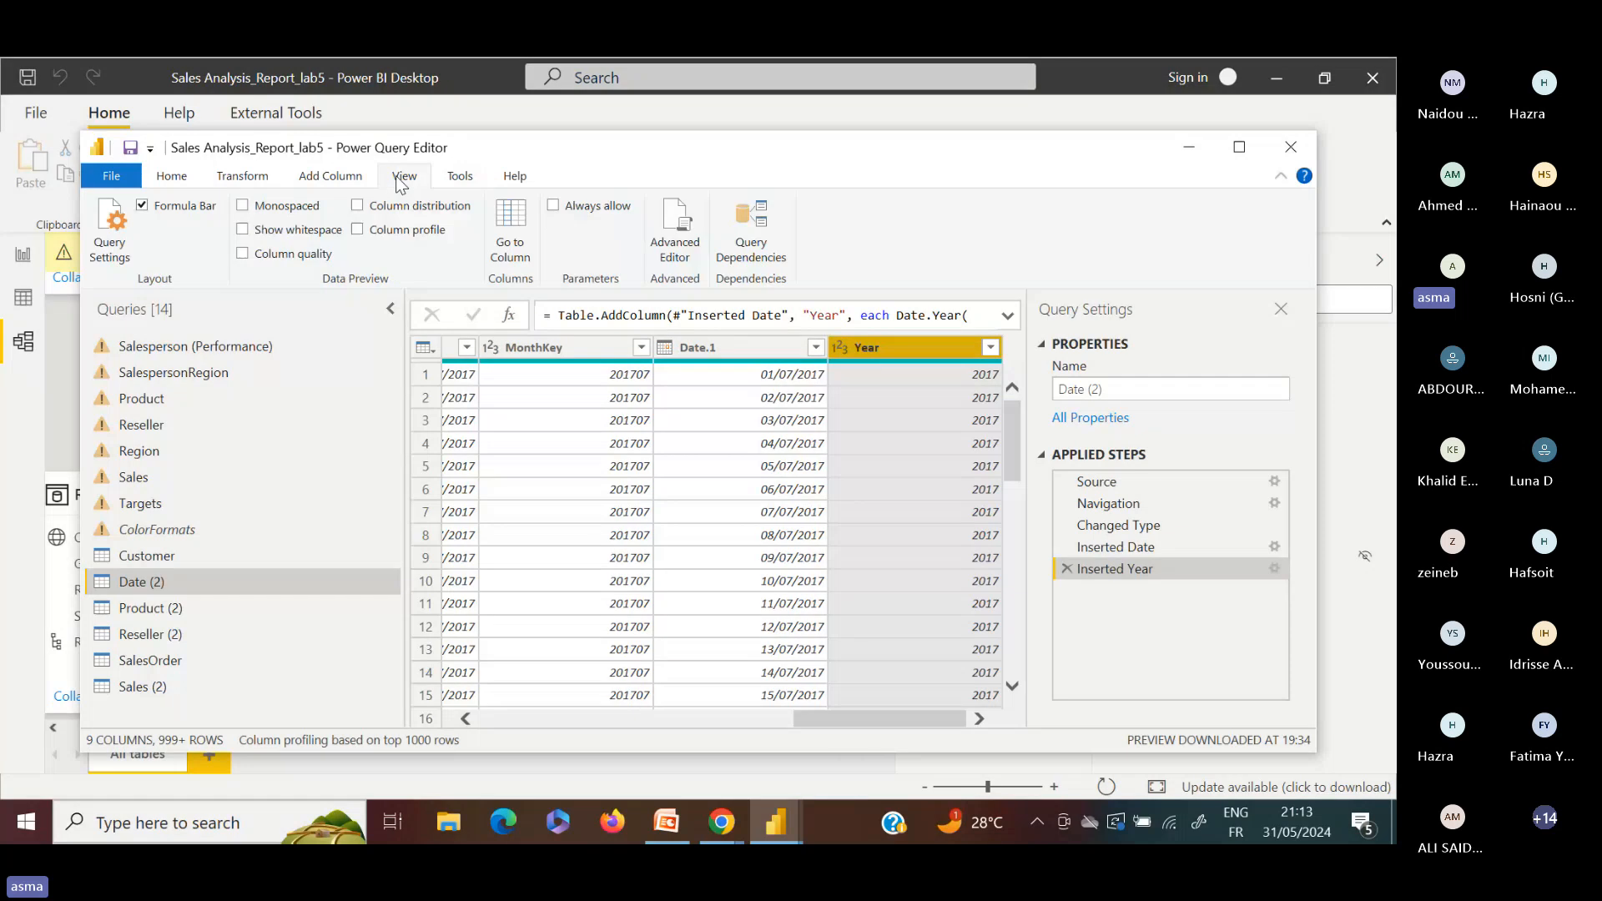
click(330, 177)
click(240, 177)
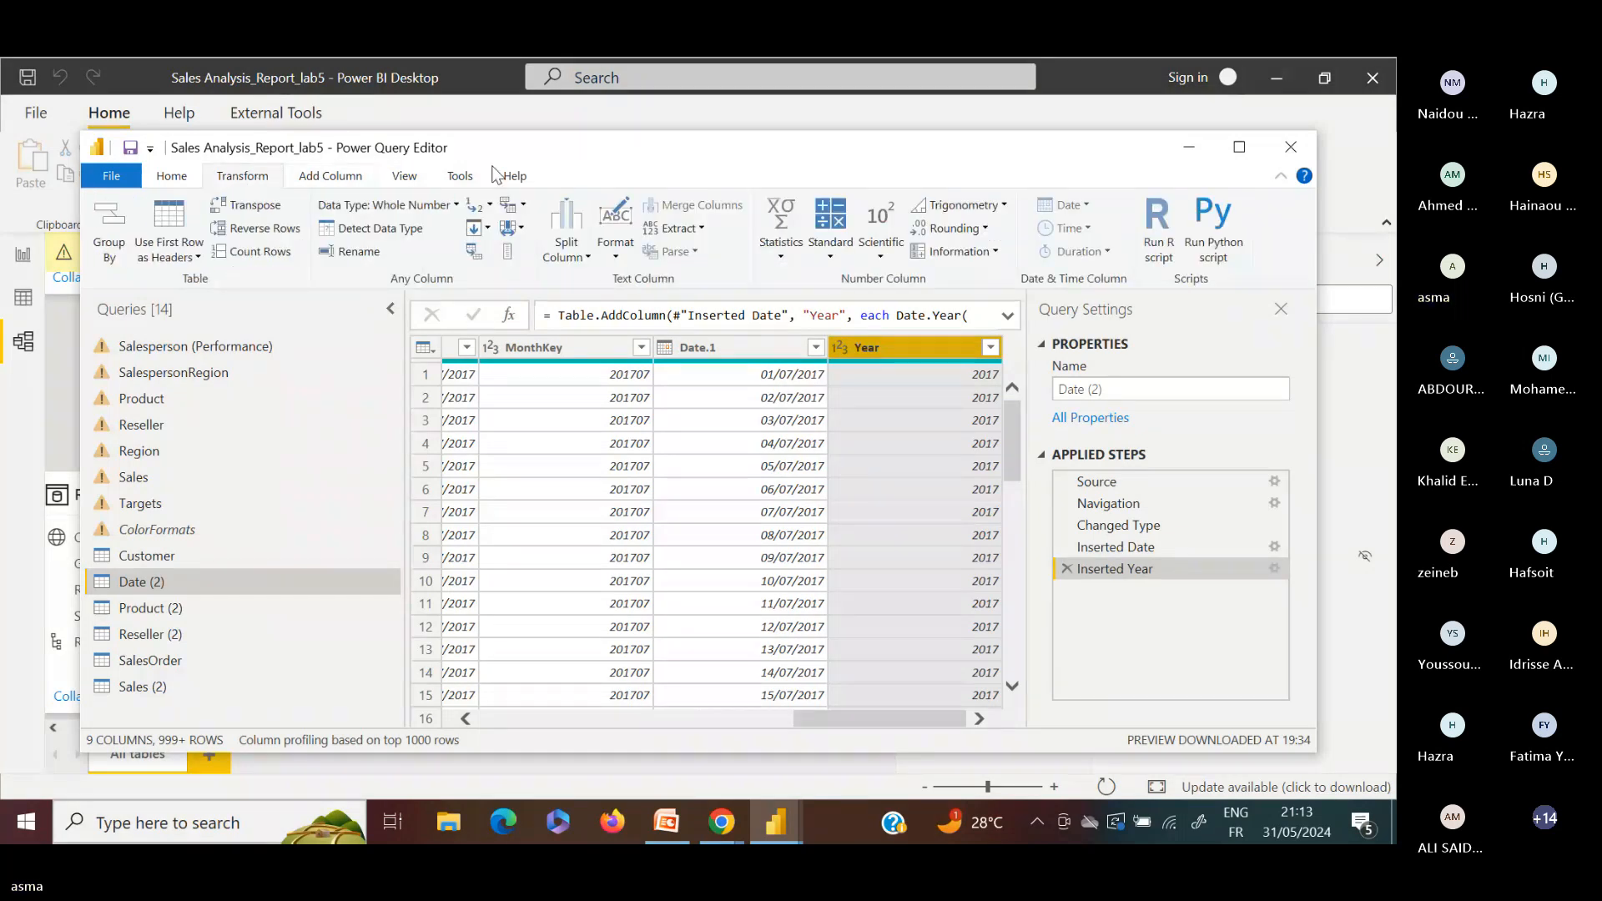
Close the Power Query Editor and, in the report view, filter the Overview page's Region slicer by Australia, France and finally Southeast
click(1293, 148)
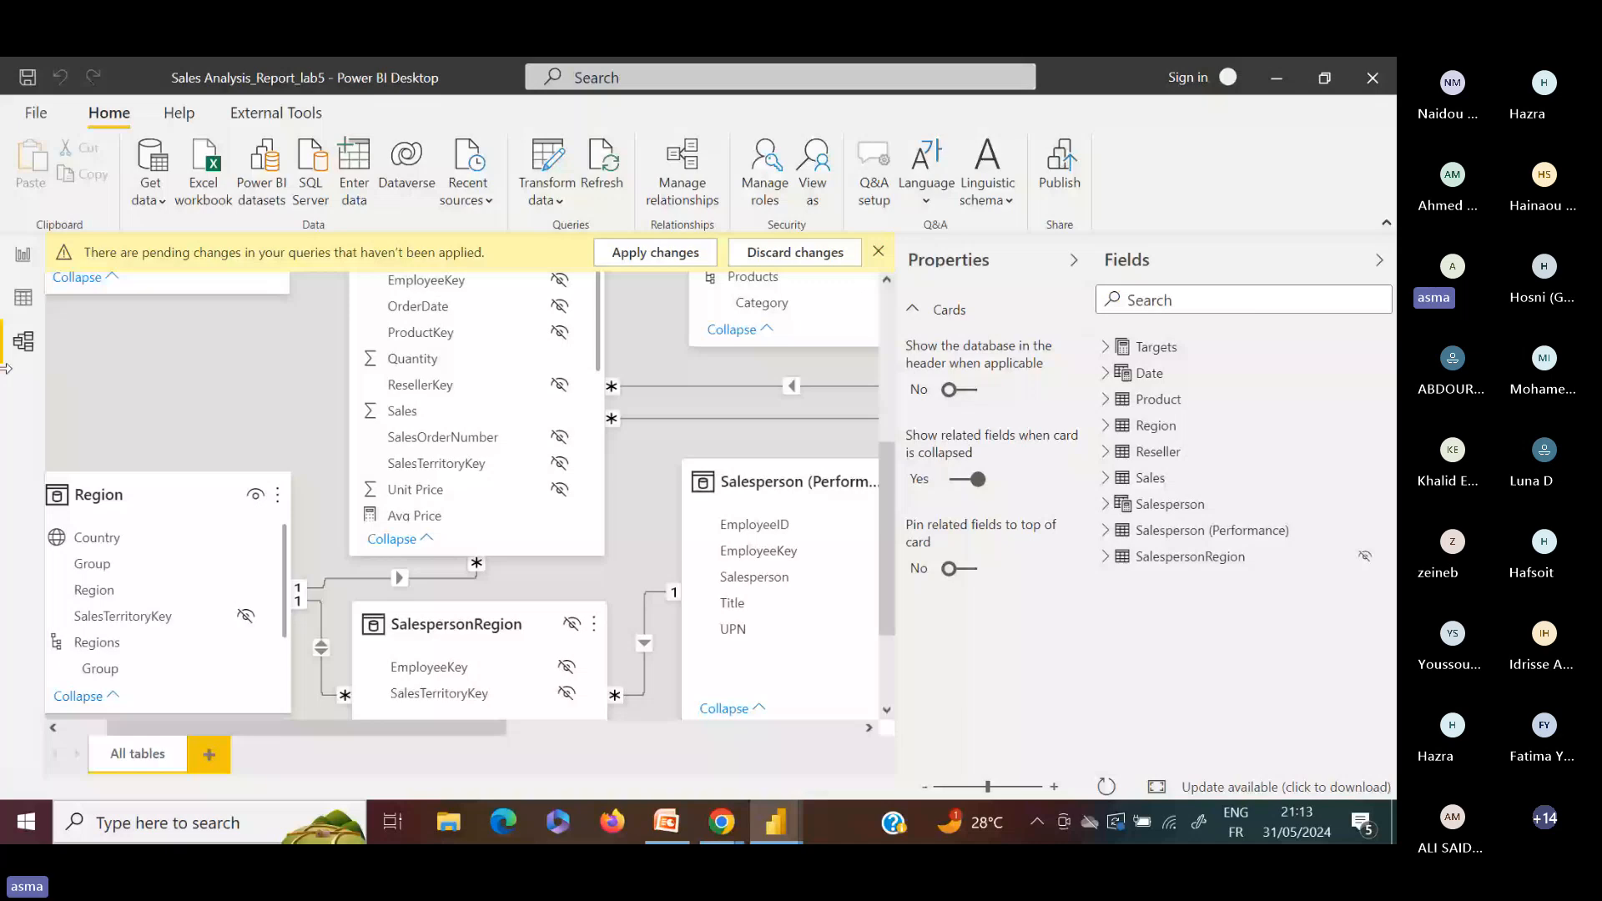
click(23, 257)
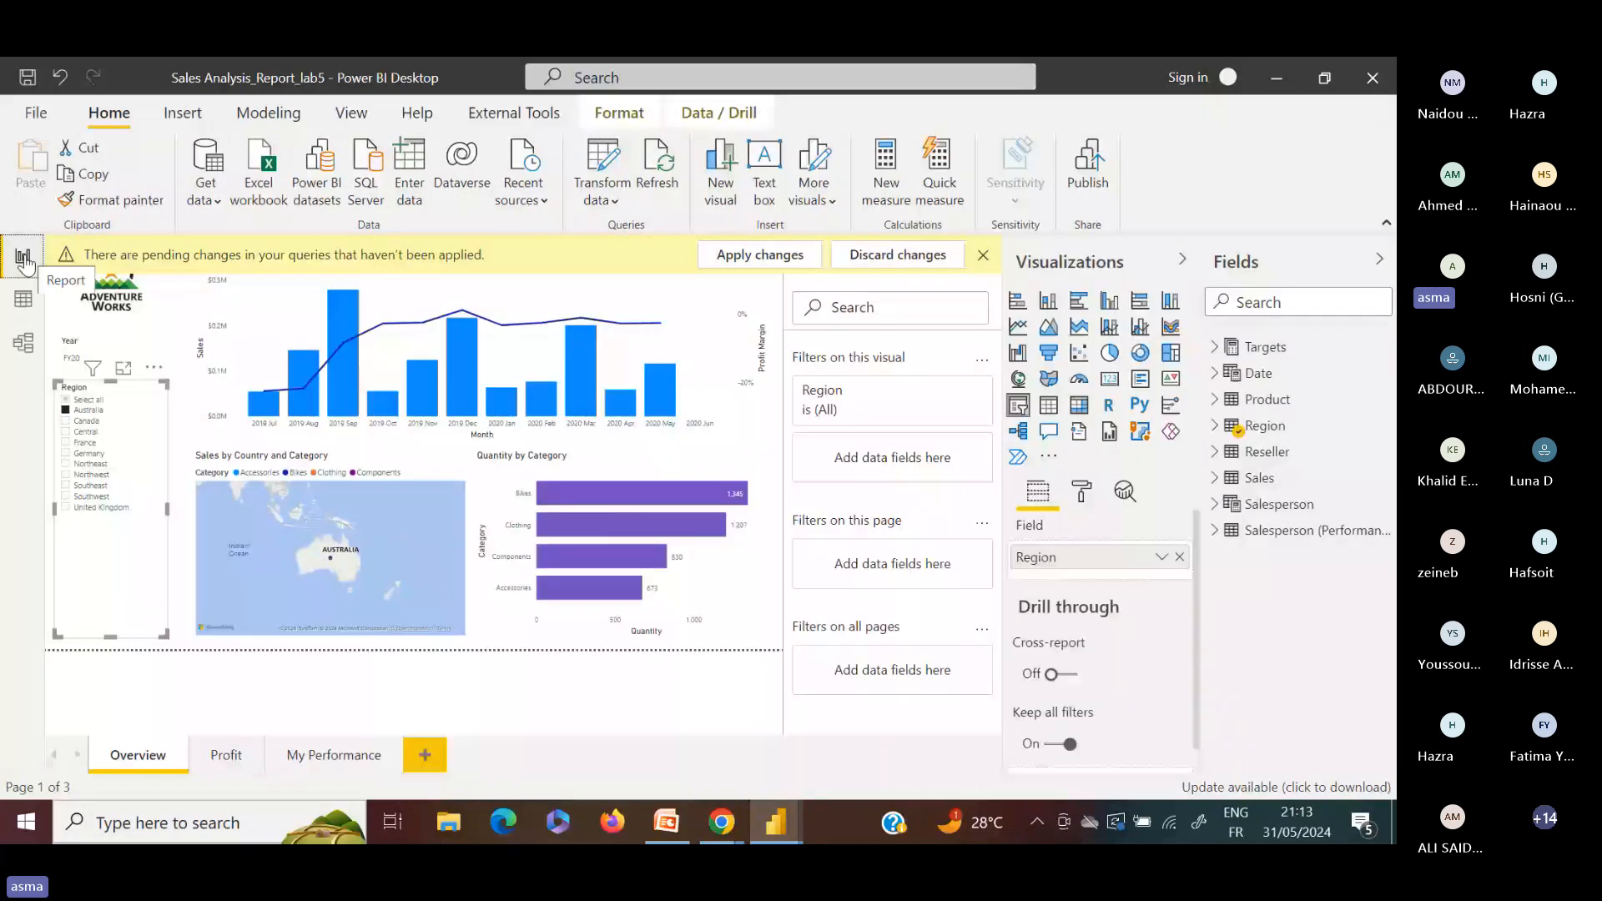
click(68, 419)
click(66, 410)
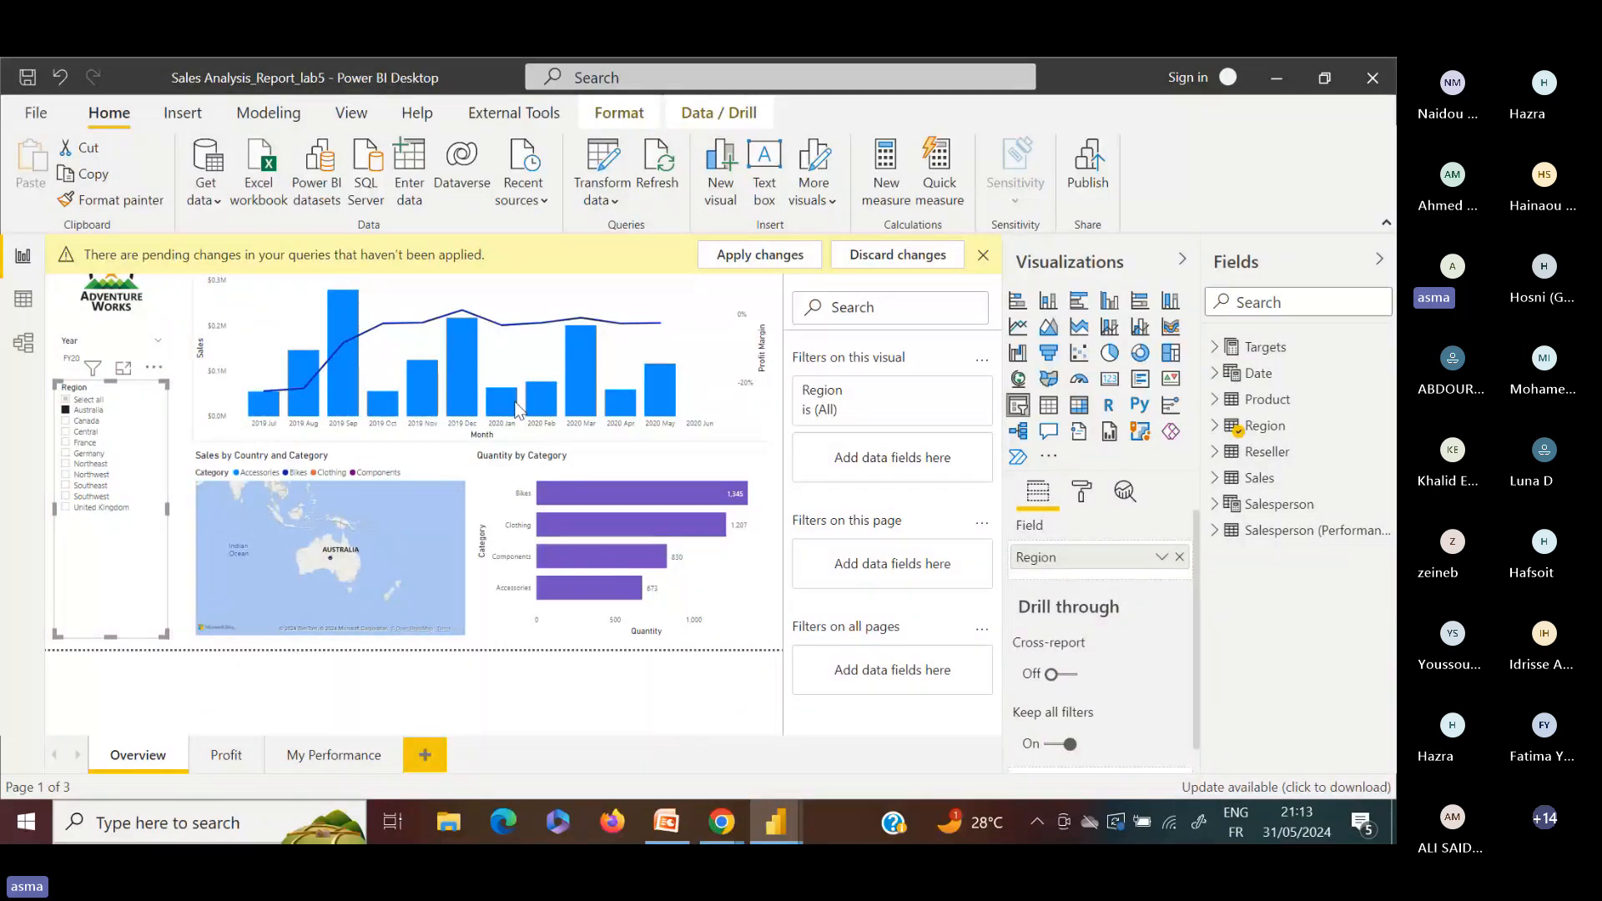
click(65, 443)
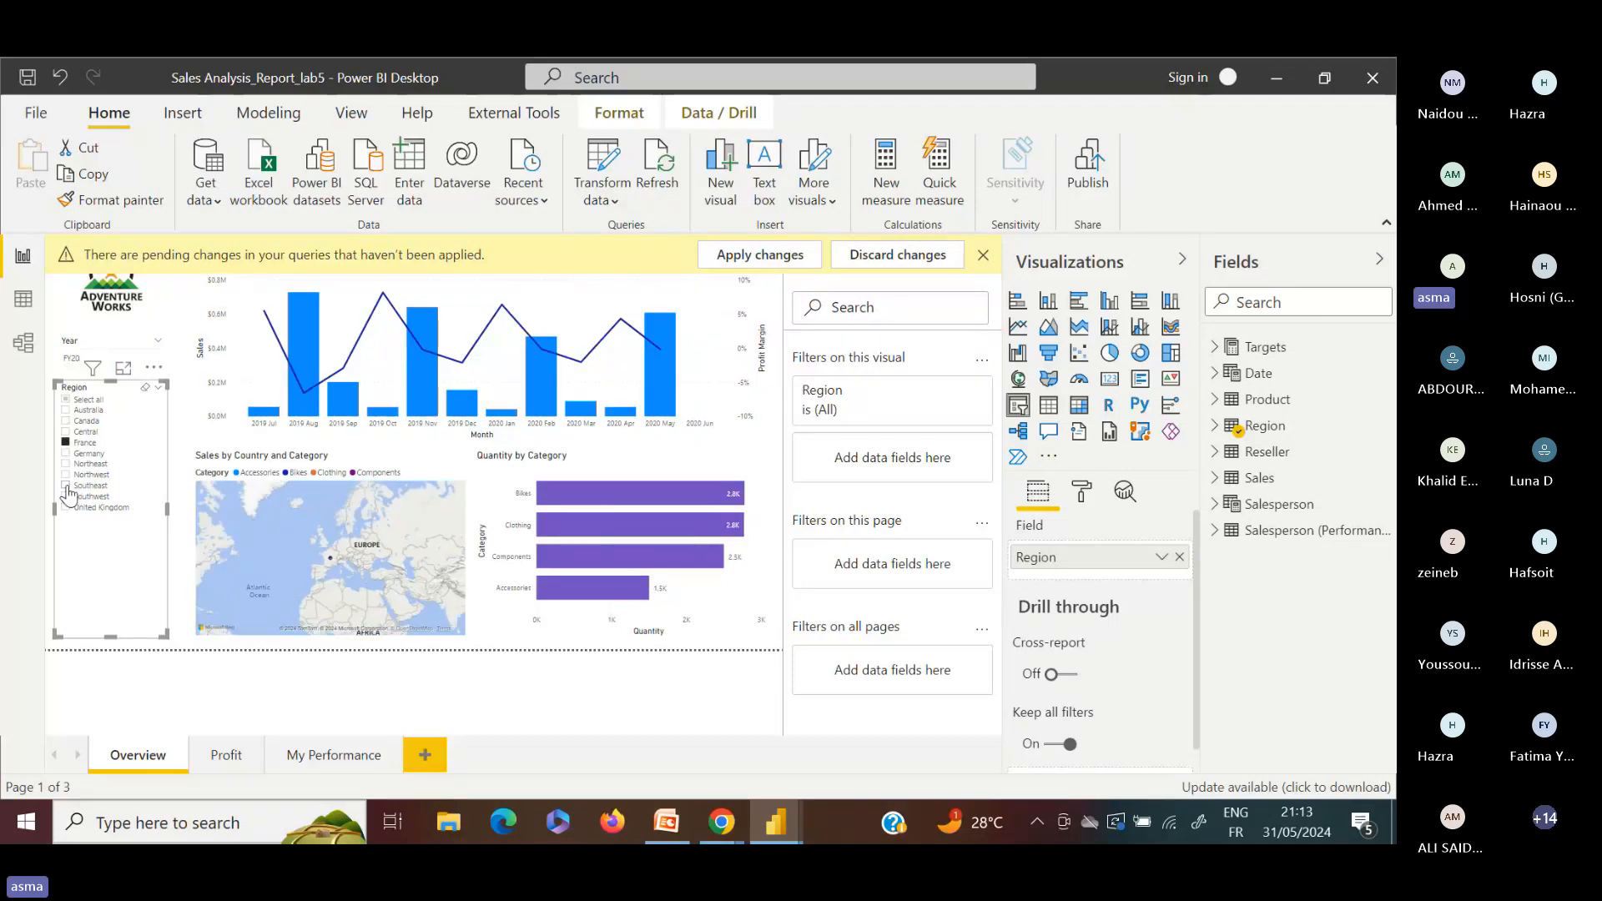
click(66, 485)
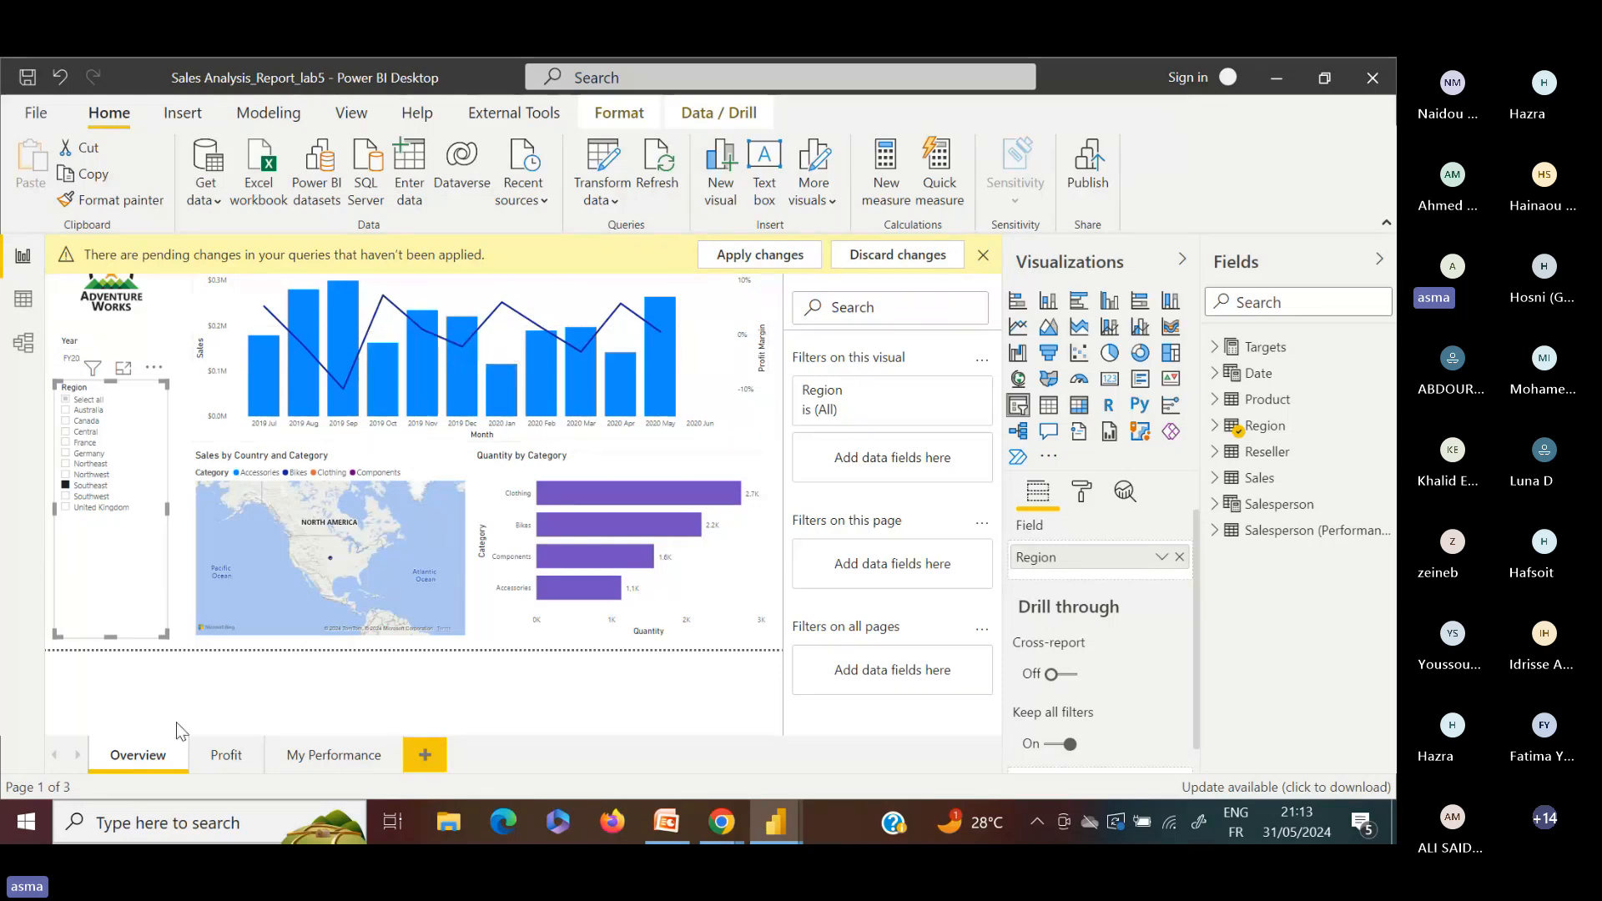
Open the Profit report page and filter its yearly profit table to the Australia region
click(227, 756)
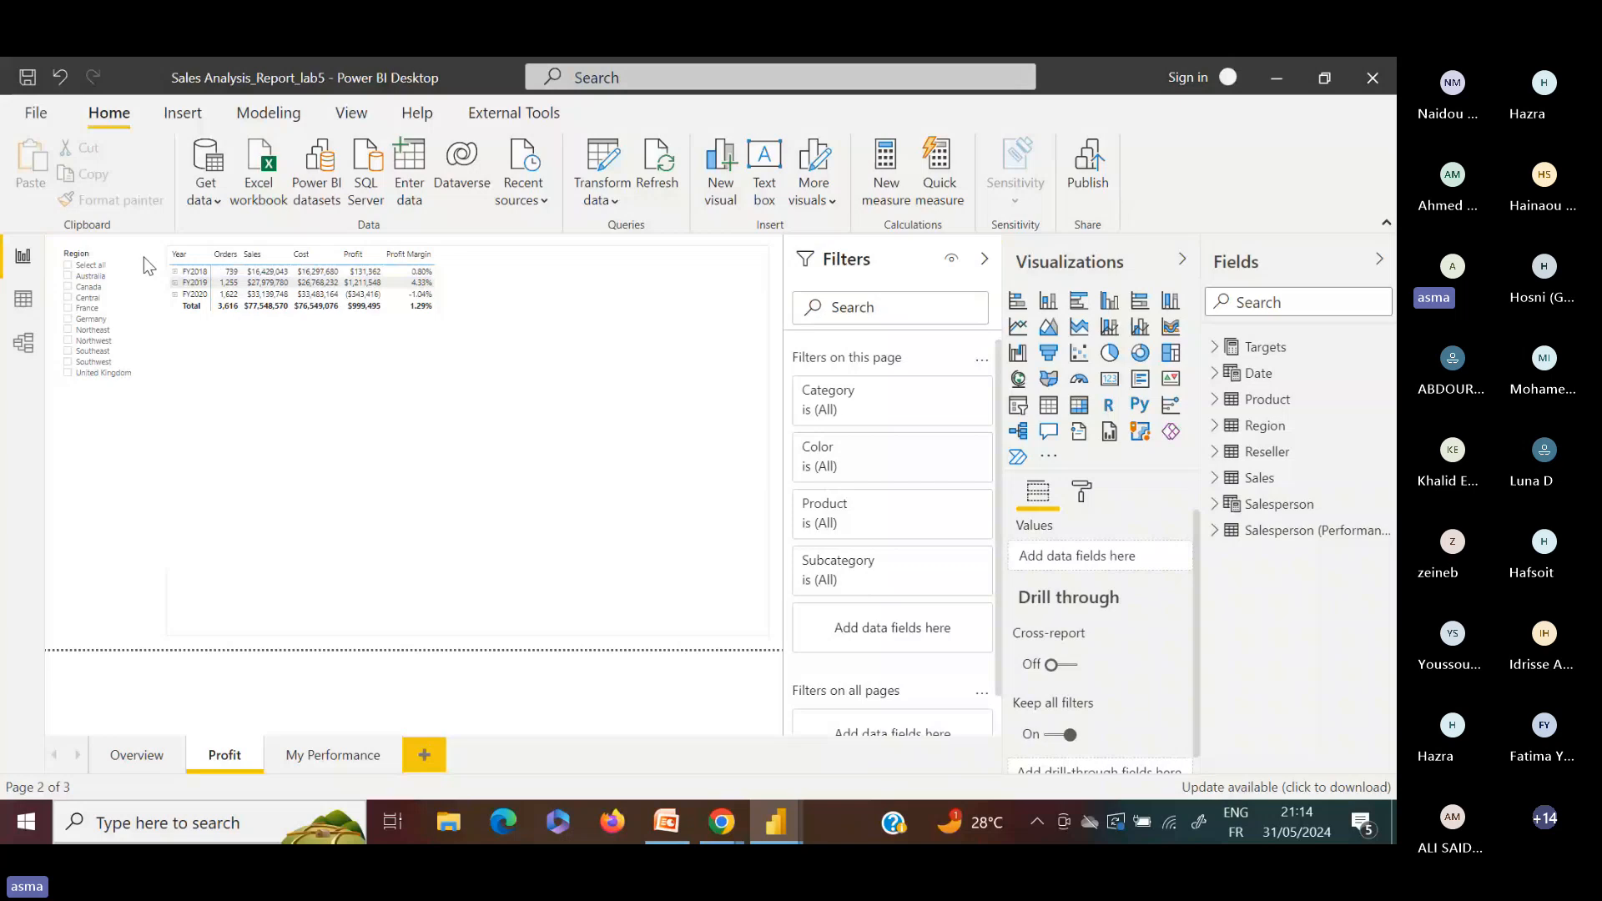
click(68, 275)
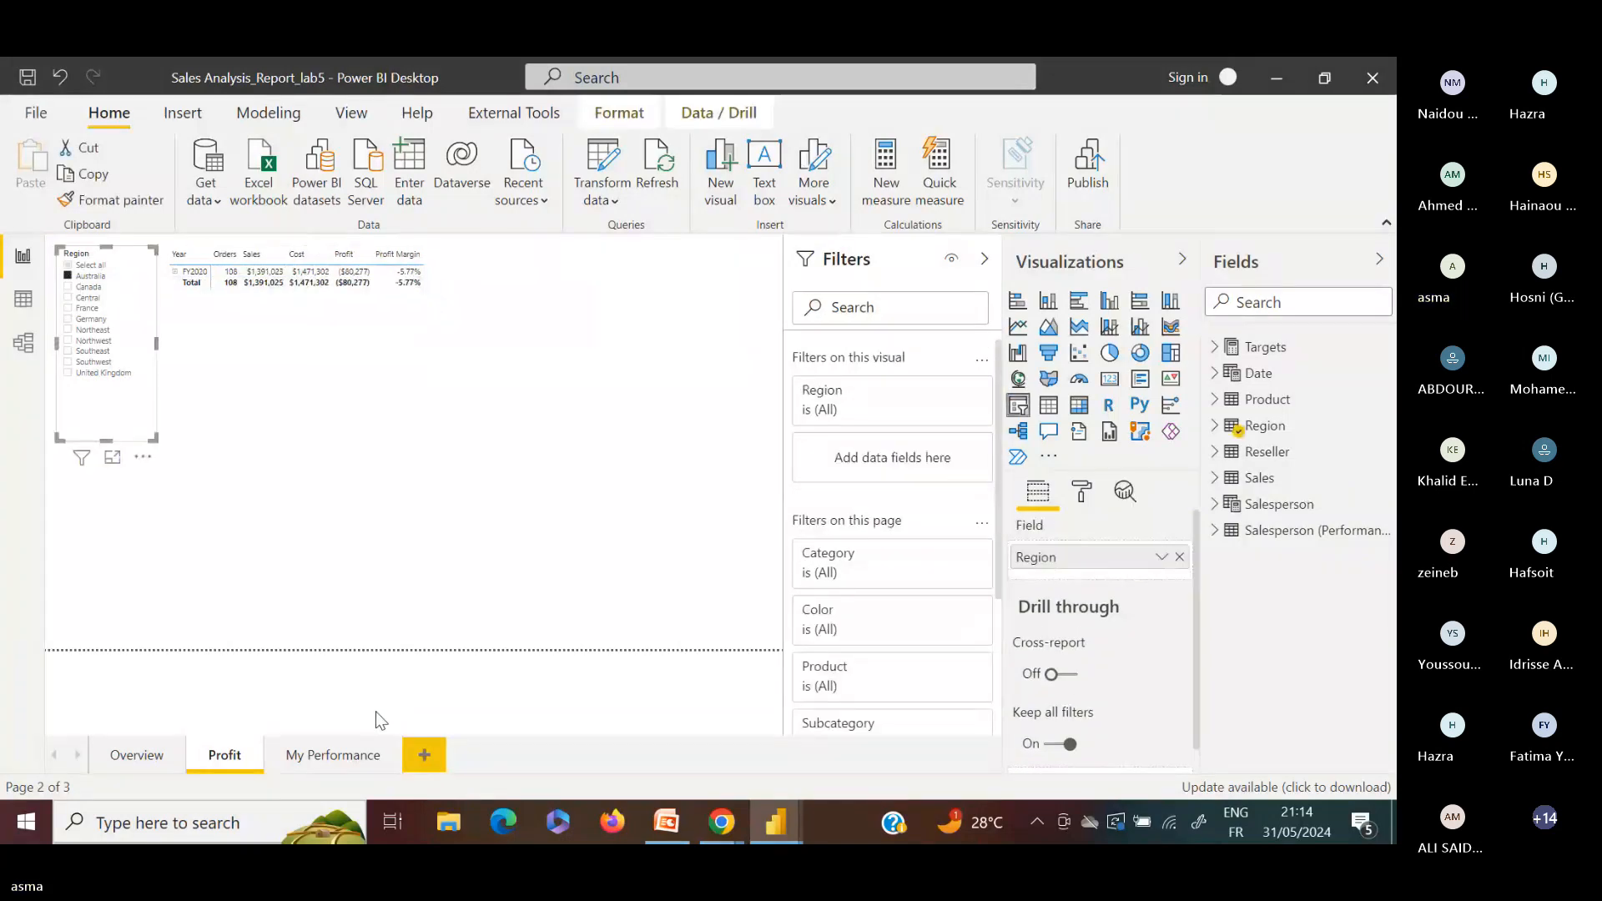
On the My Performance page, set the Year slicer to FY2020, FY2021 and finally FY2022
click(309, 757)
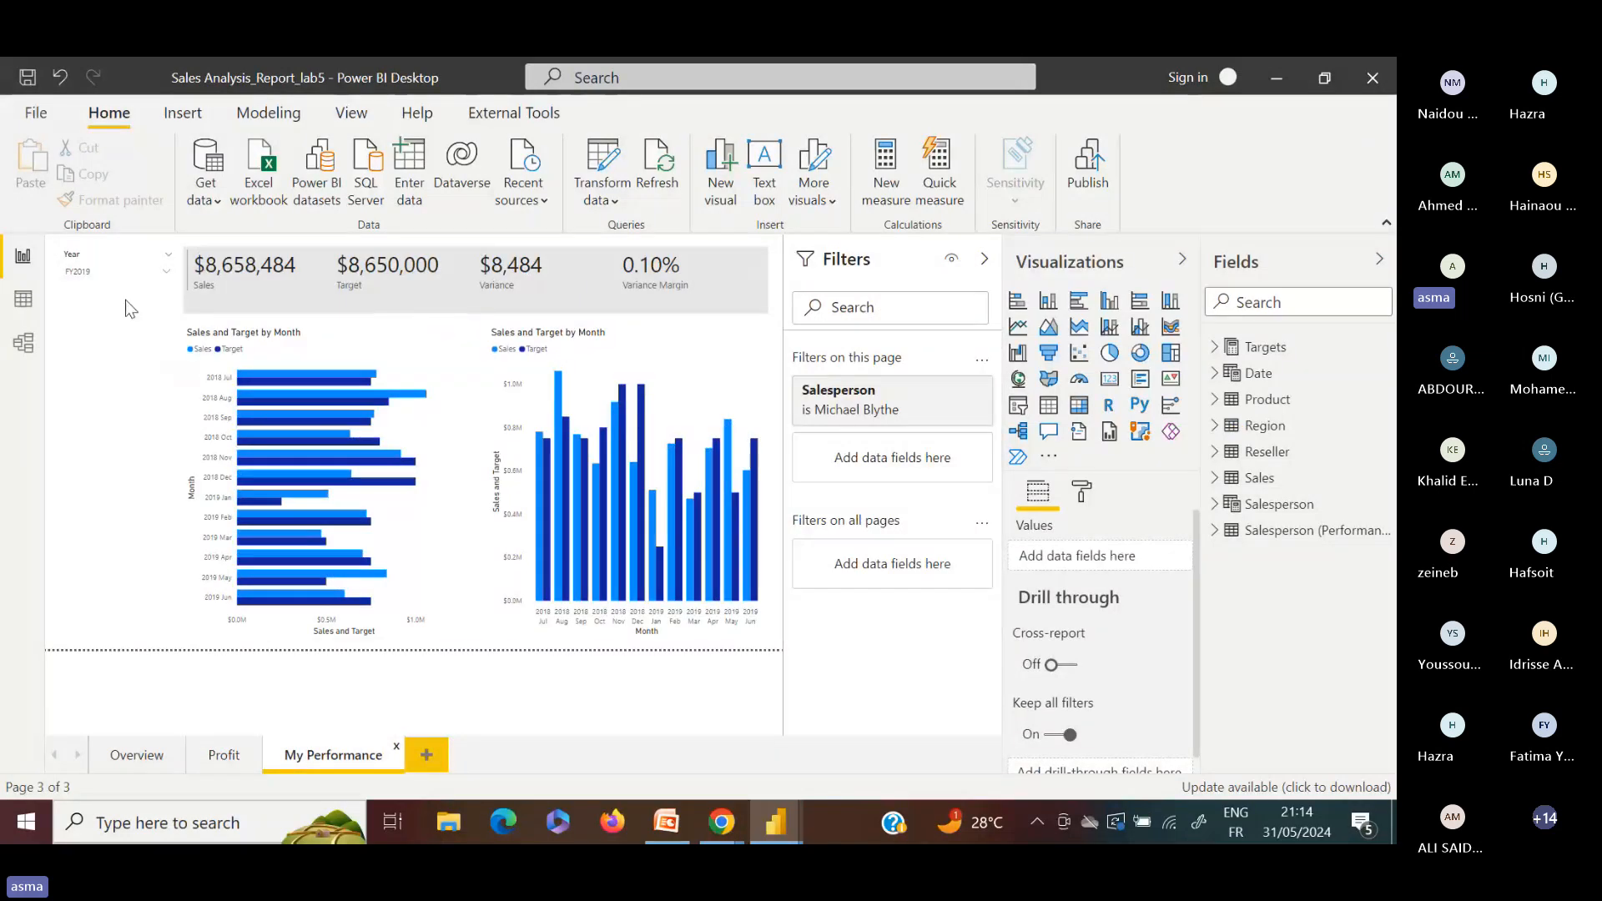
click(161, 276)
click(70, 307)
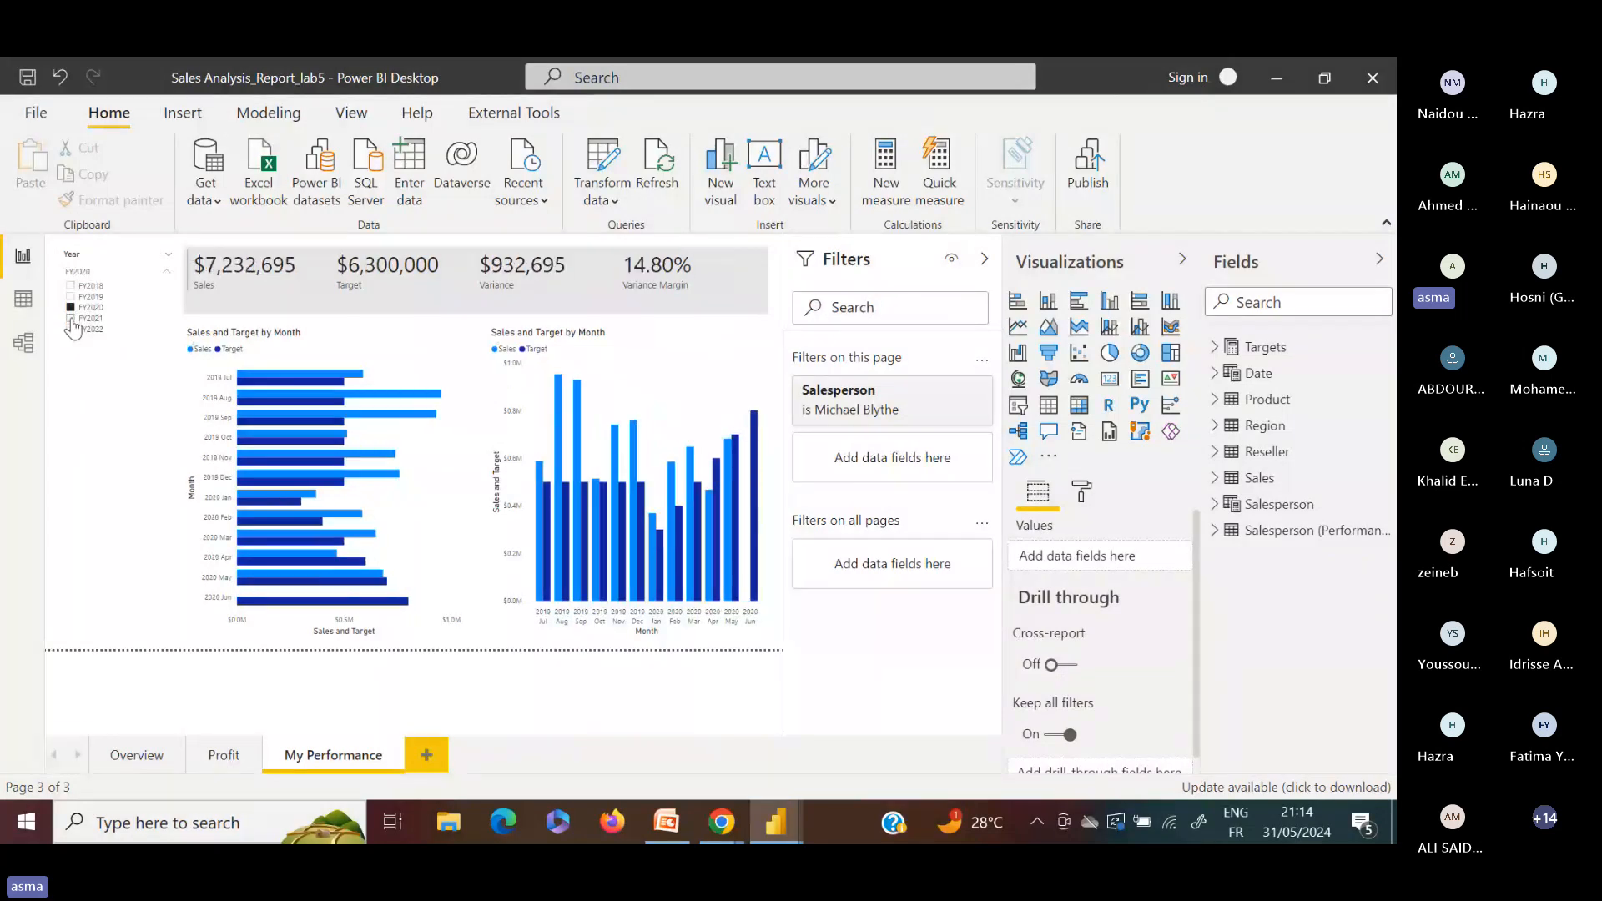
click(71, 319)
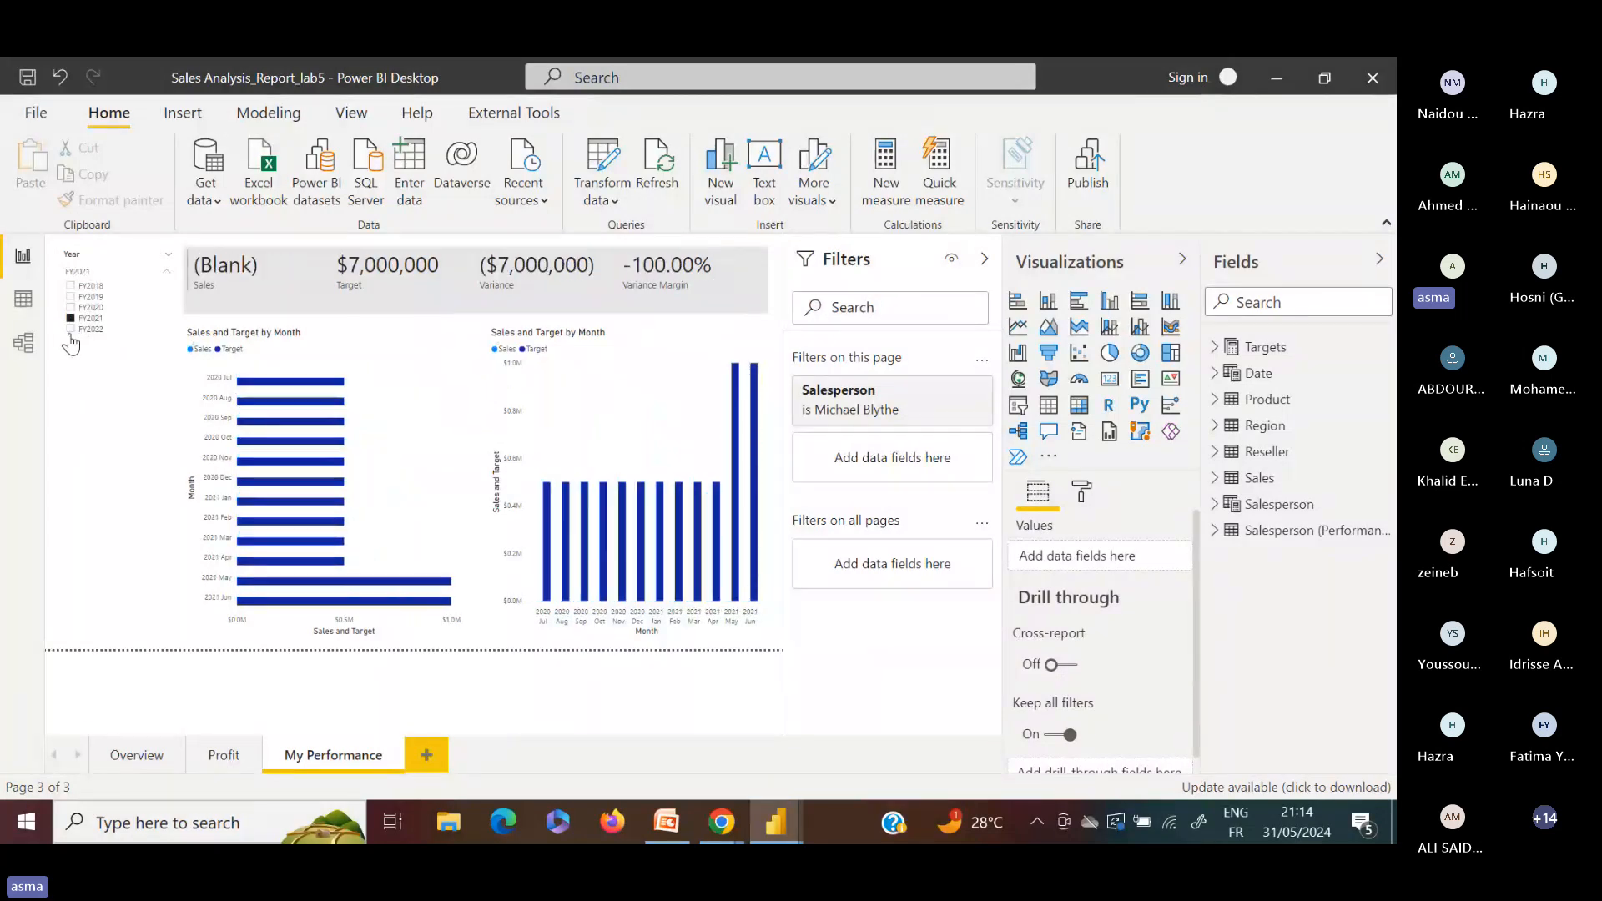
click(71, 330)
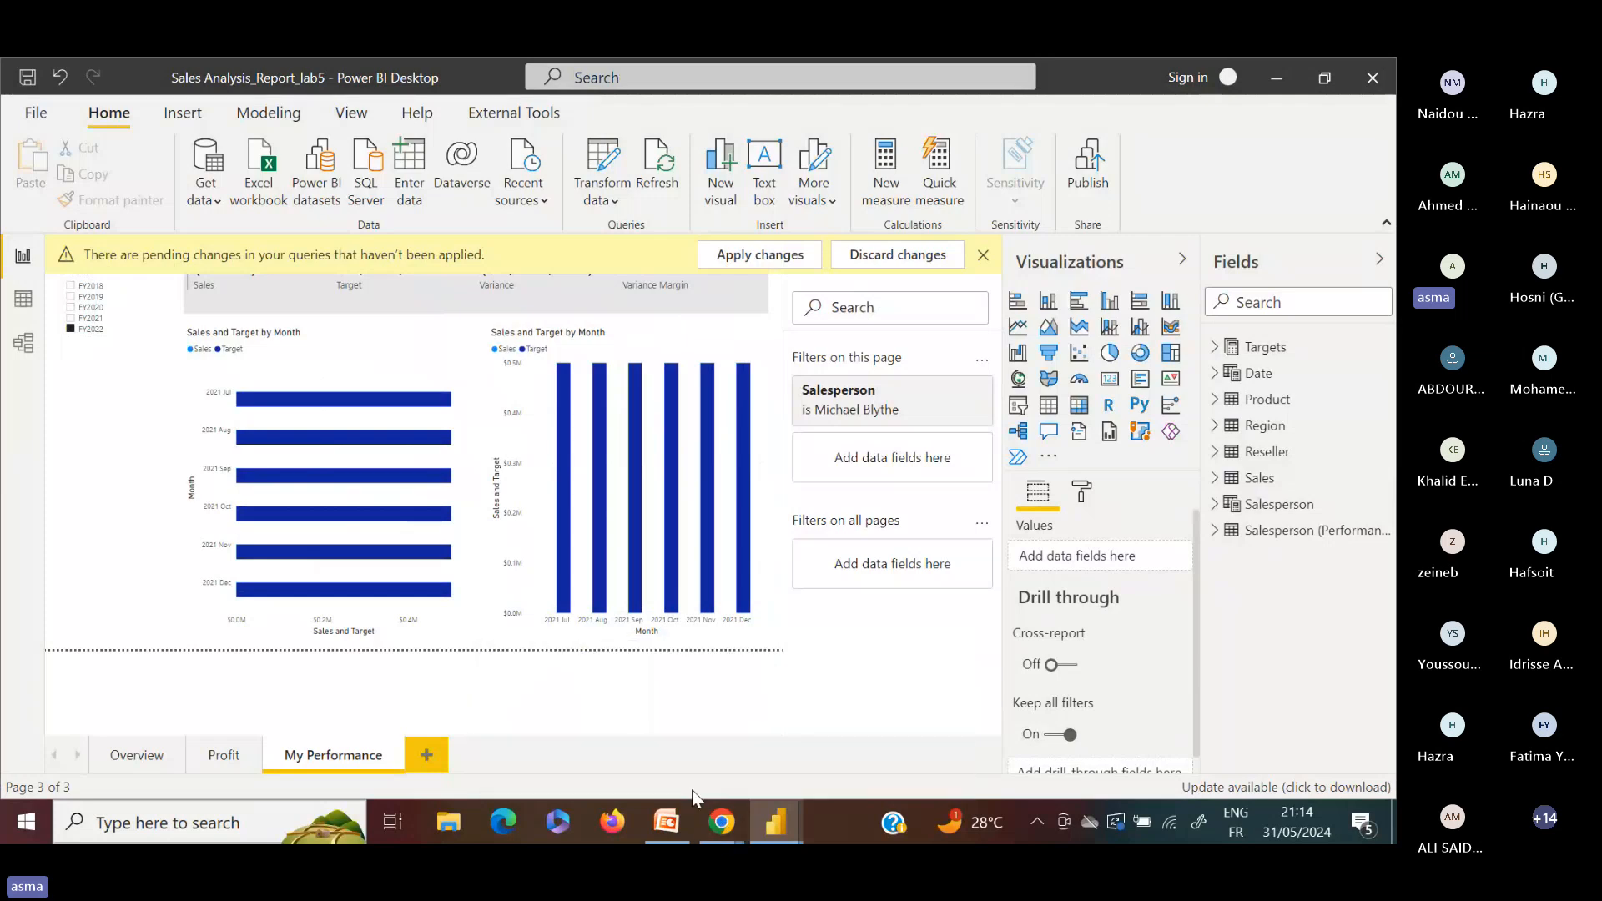
Switch to the Microsoft Teams meeting in Chrome, then close and reopen the meeting chat to show the latest messages
mouse_move(705, 798)
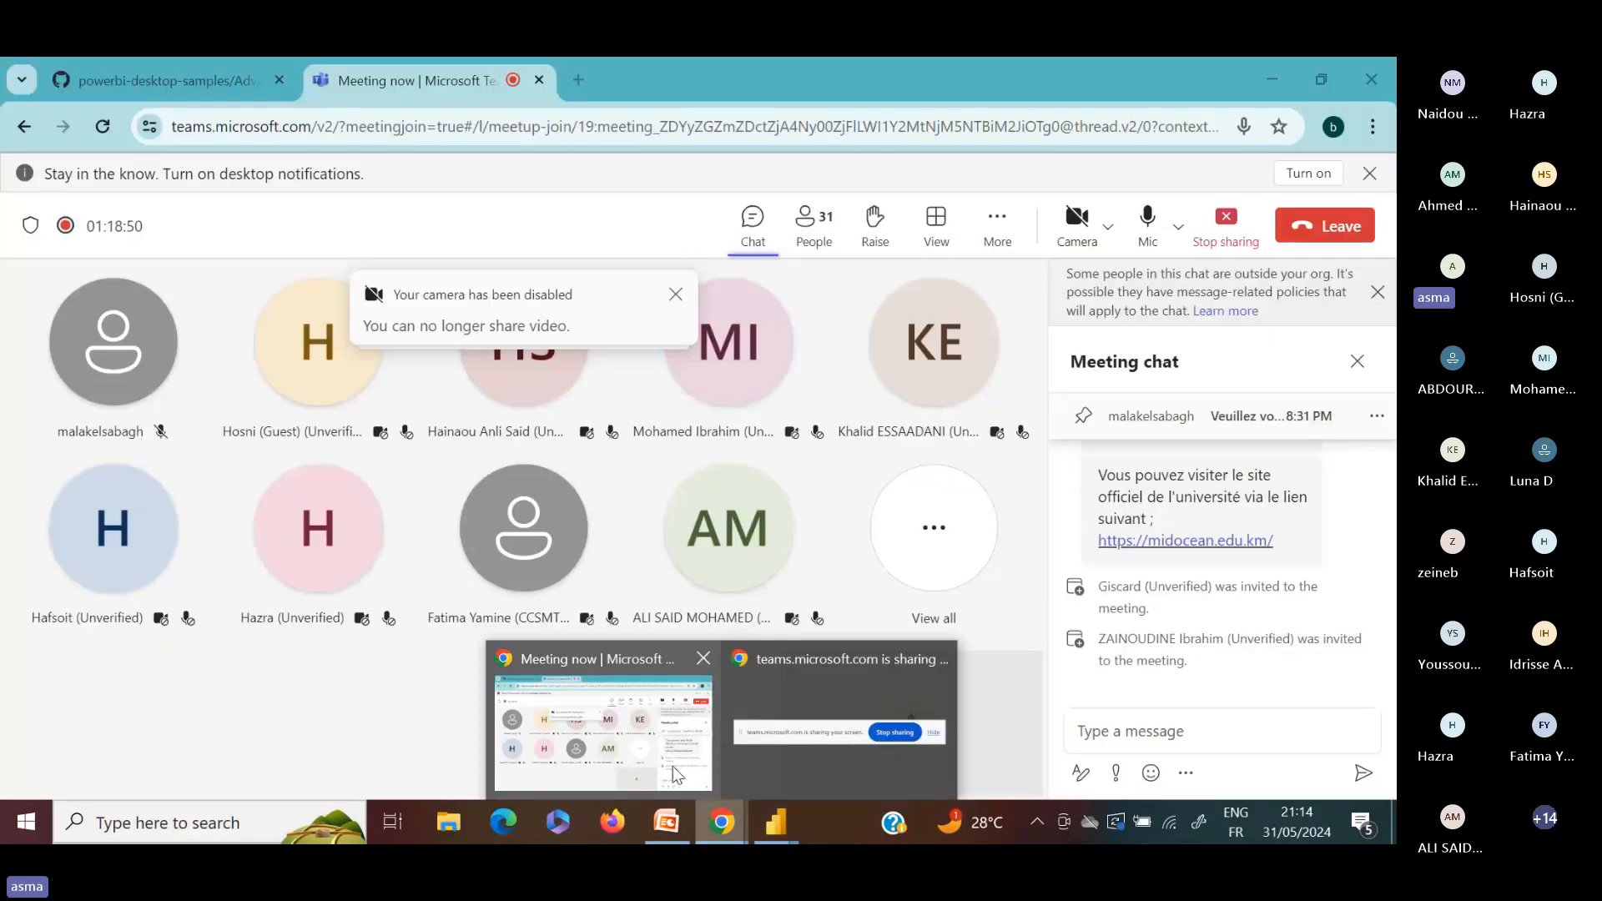
click(673, 765)
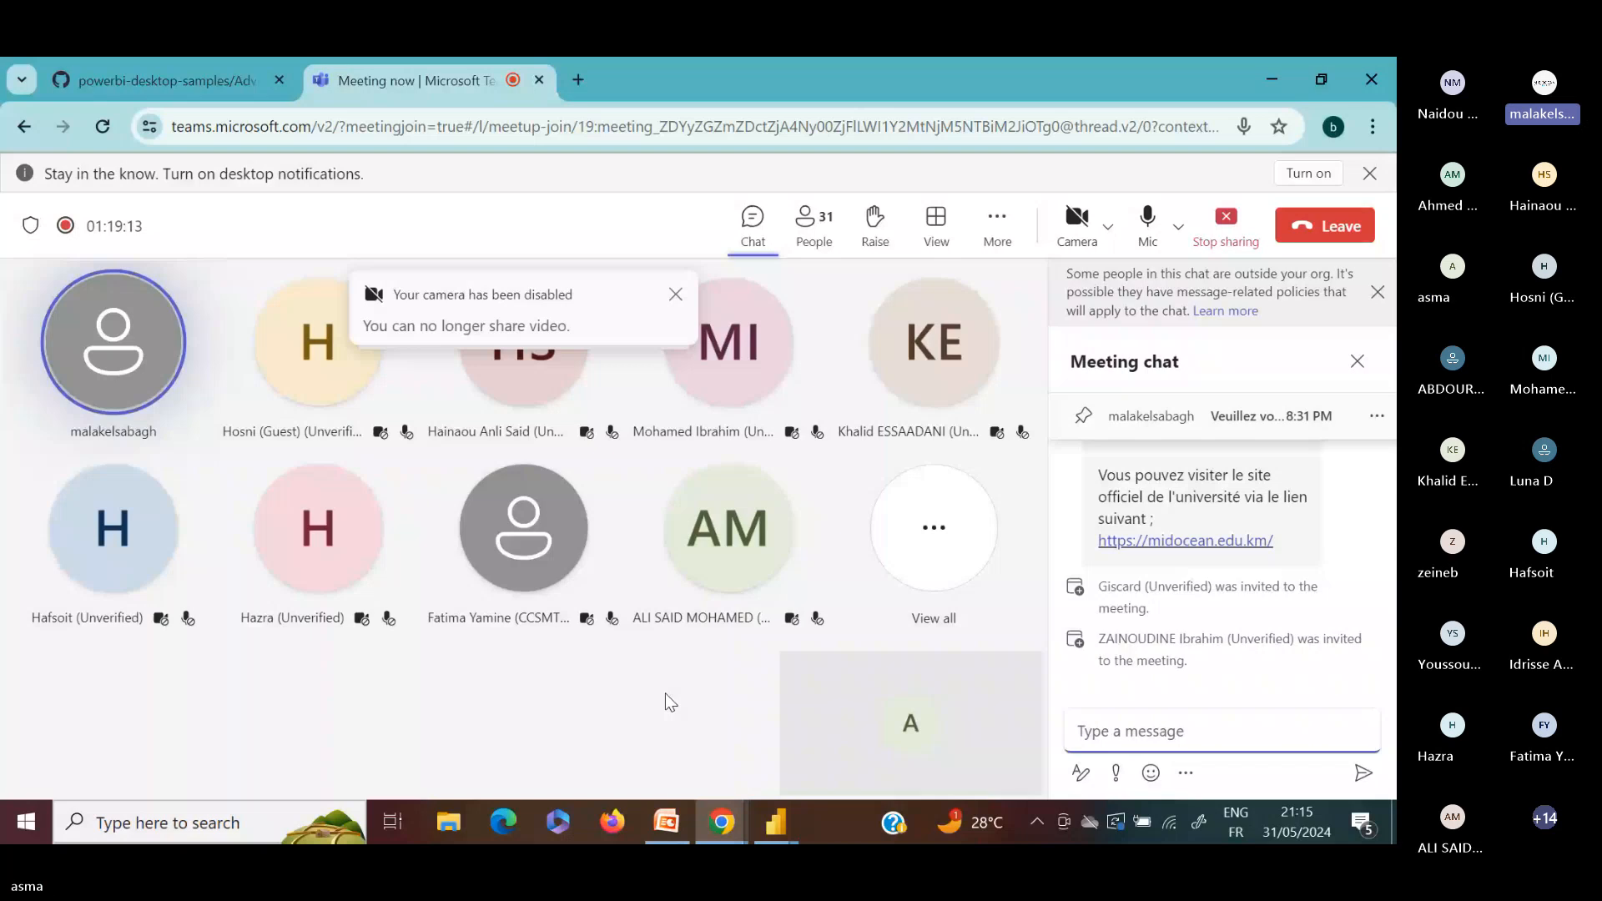
click(1358, 364)
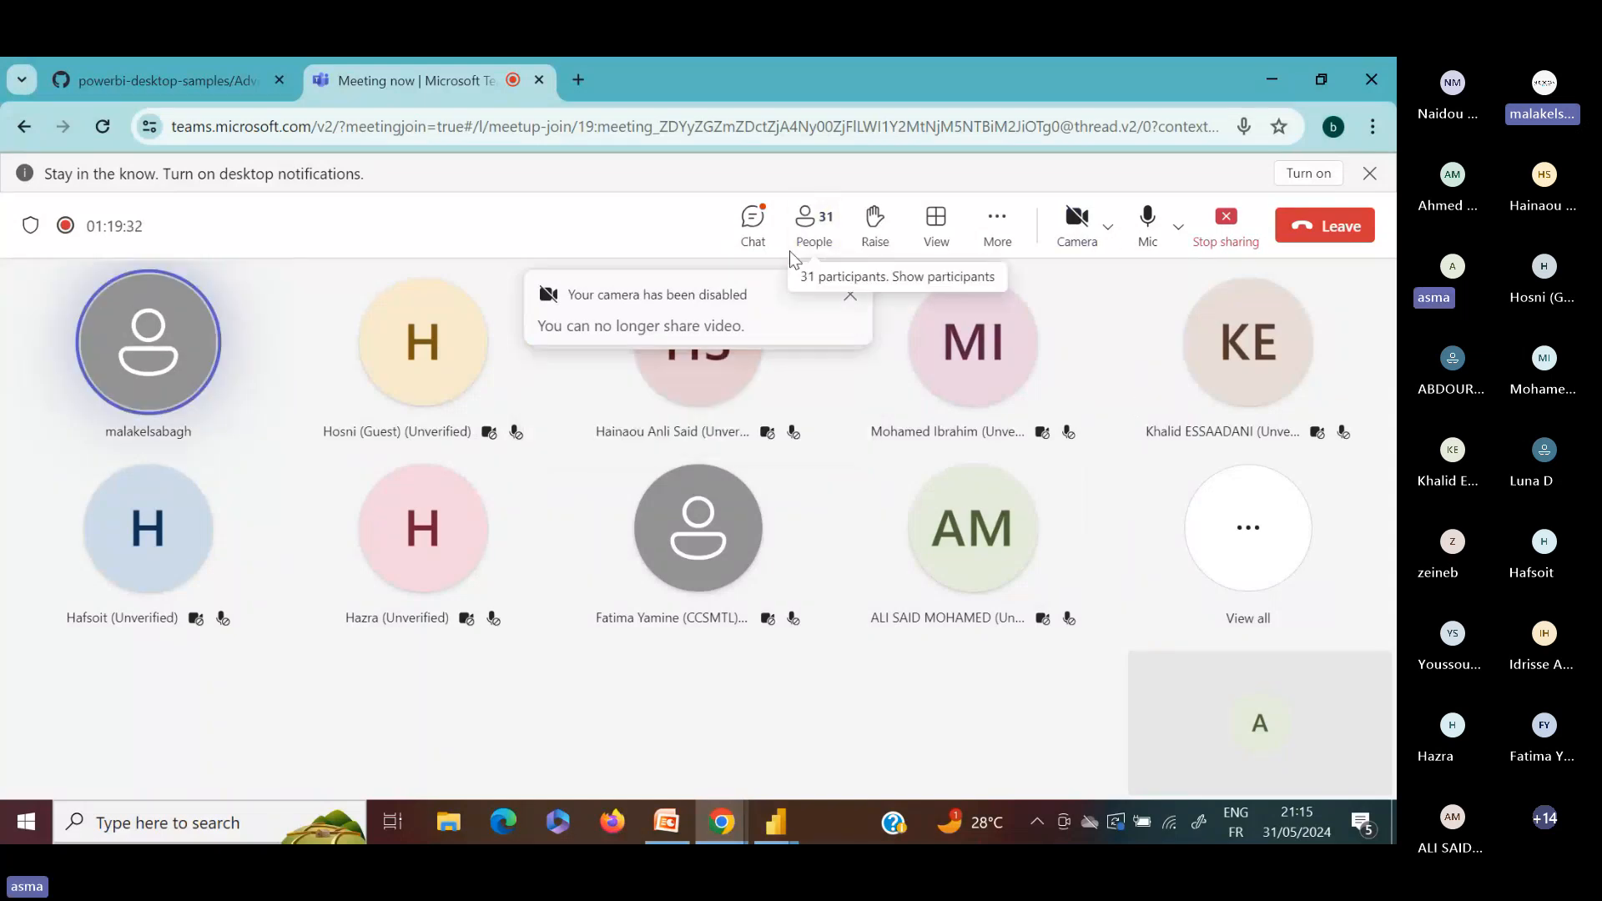
click(750, 241)
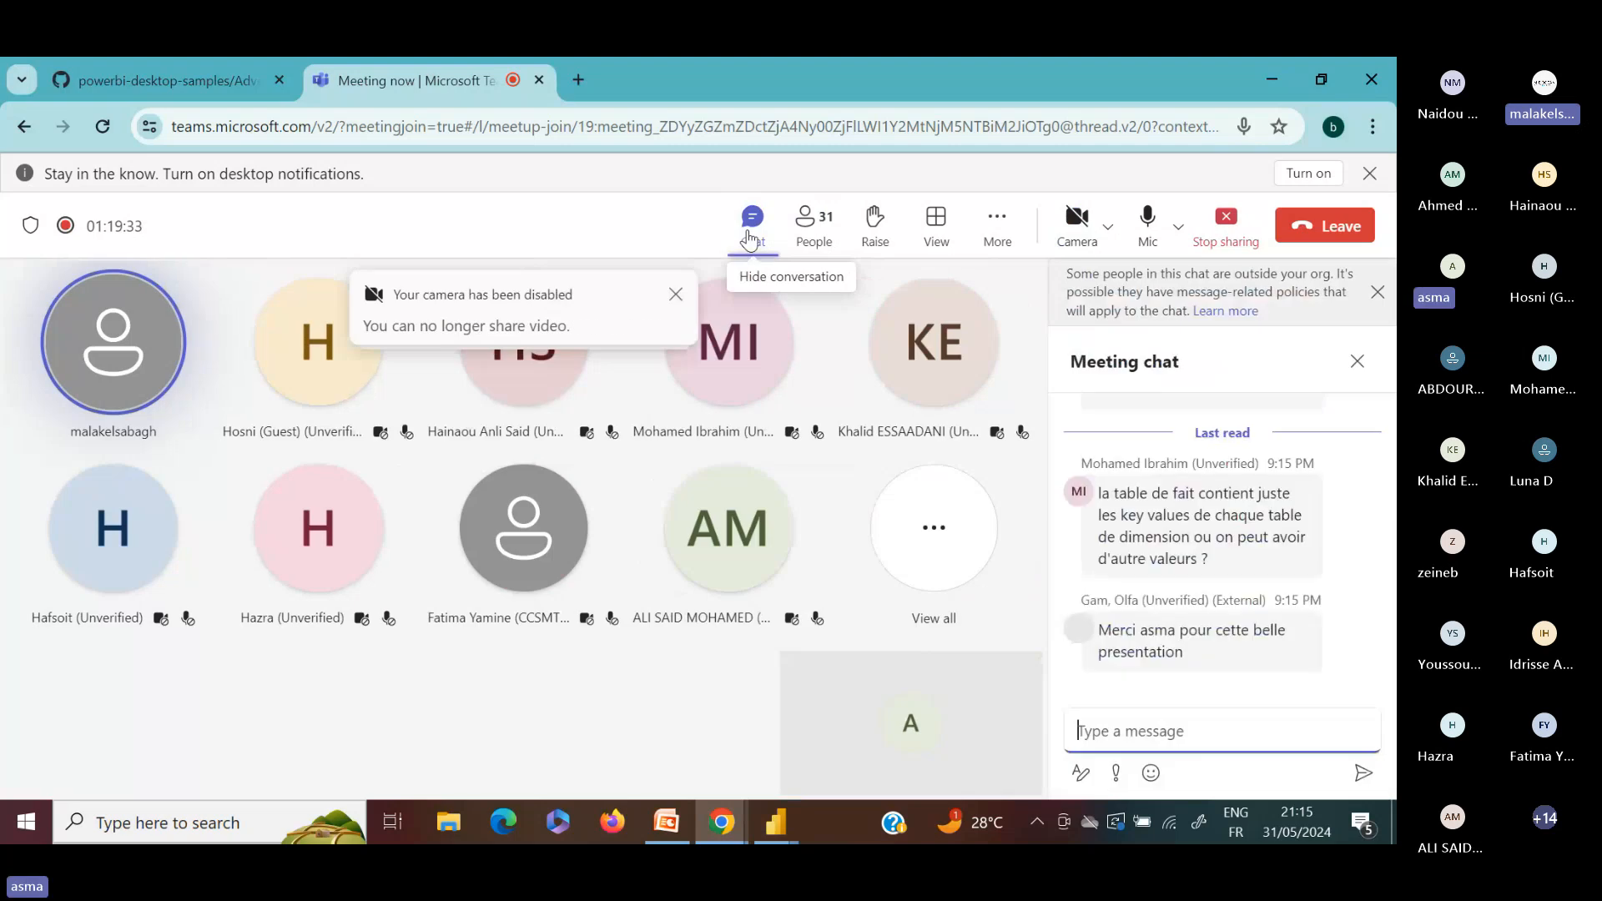
Read the participant's numbered questions in the meeting chat on Talend versus Power BI, data warehouse databases, and BI, Big Data and Data Science
mouse_move(1201, 486)
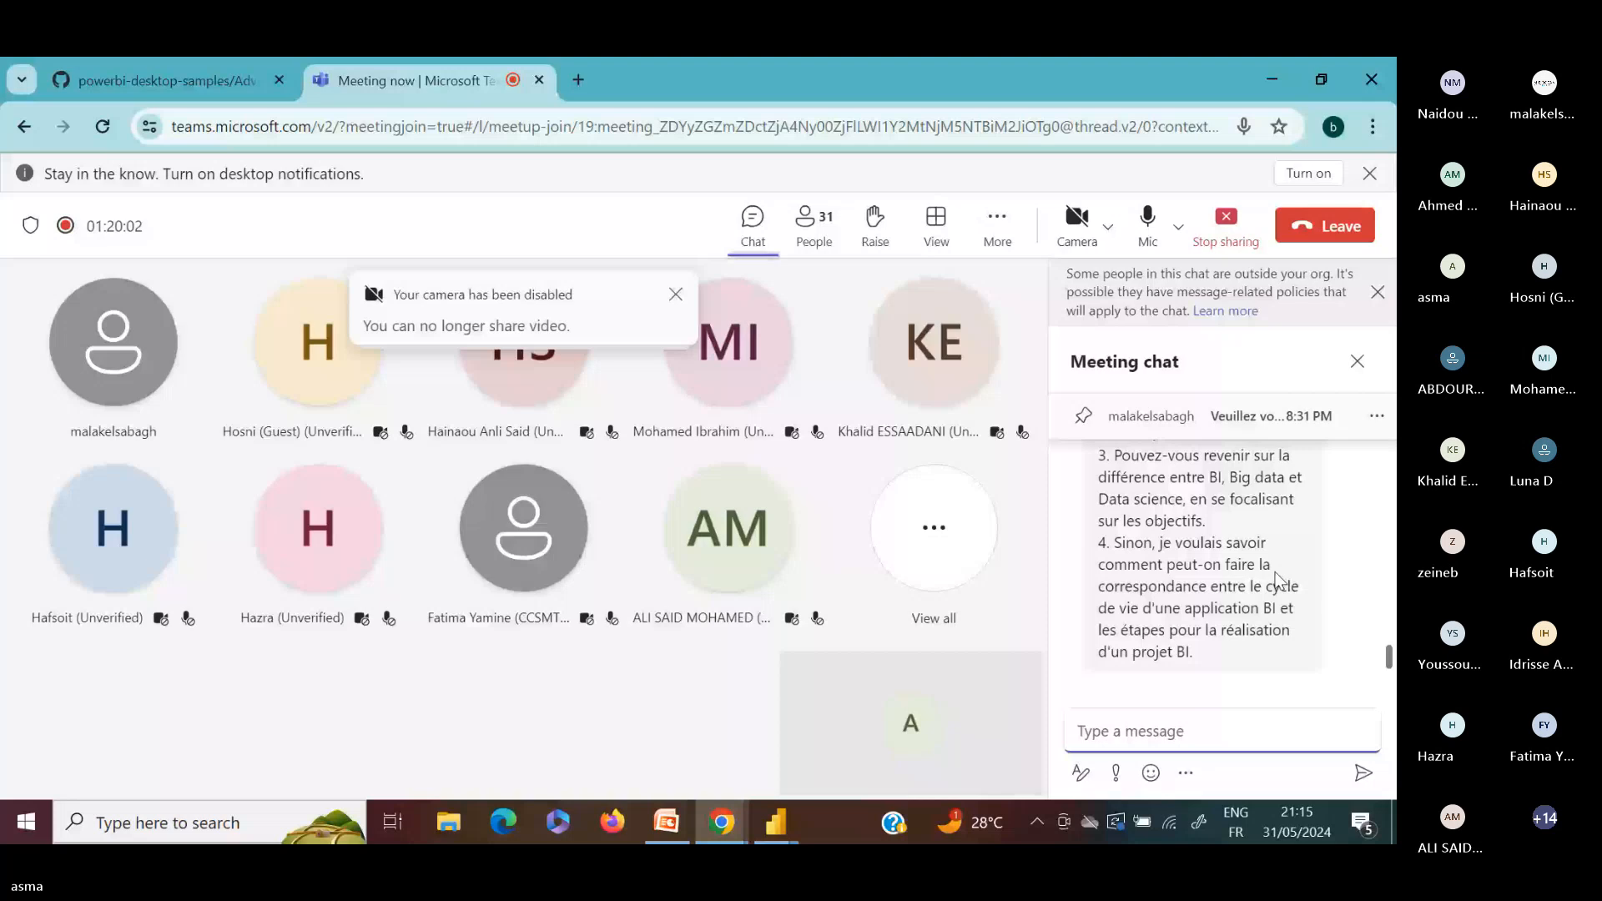
drag(1390, 657, 1389, 636)
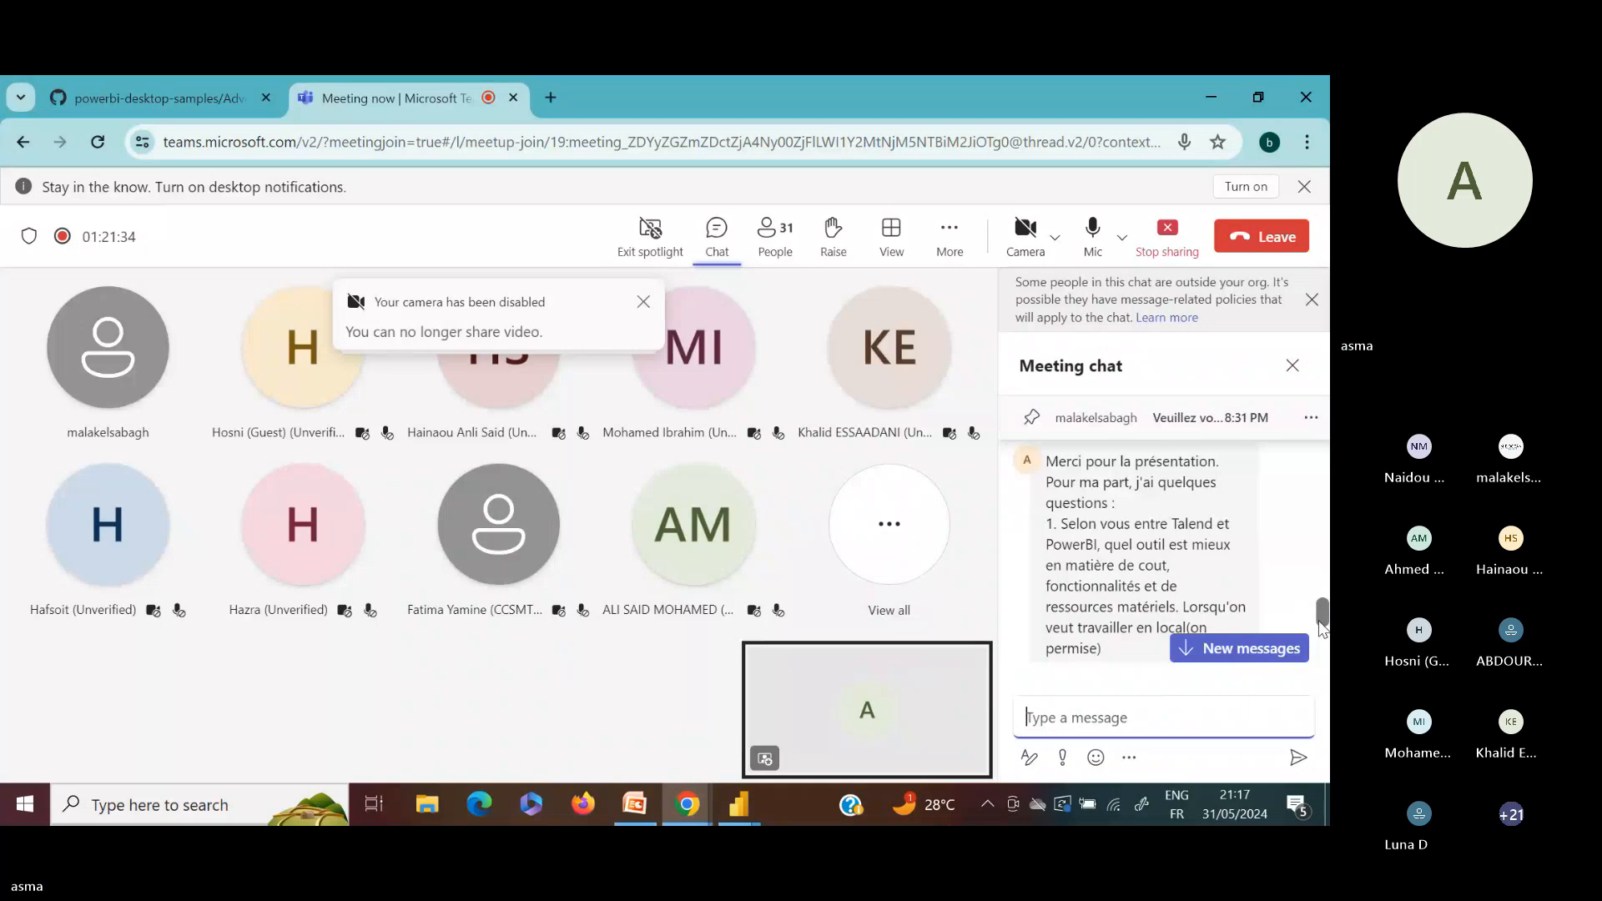
scroll(1323, 625, down, 1)
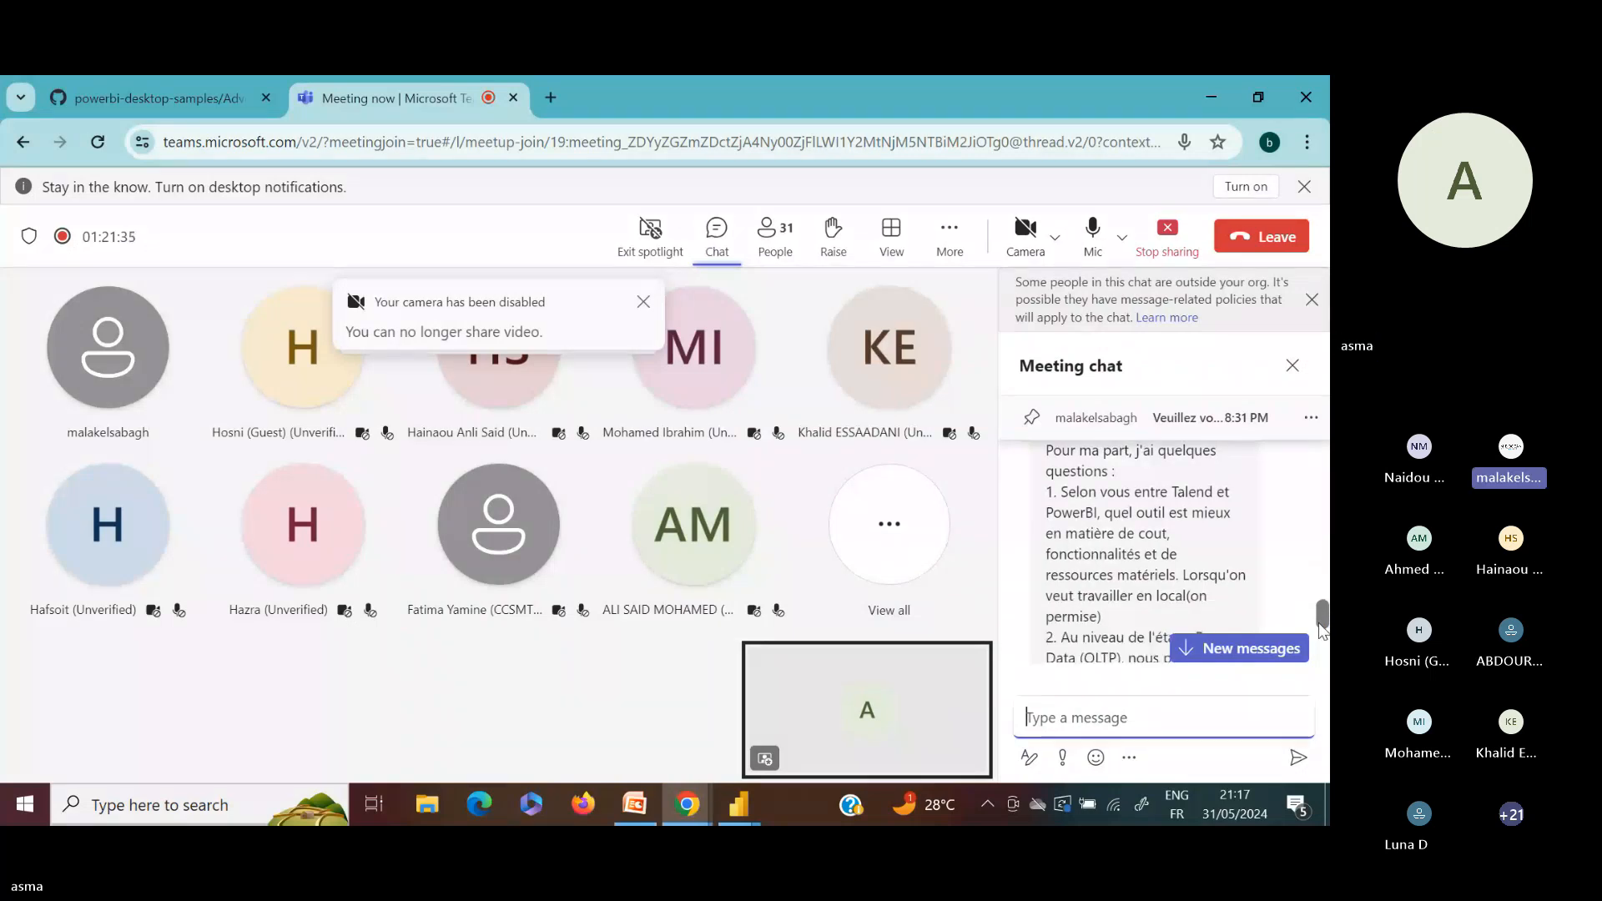
scroll(1320, 622, down, 2)
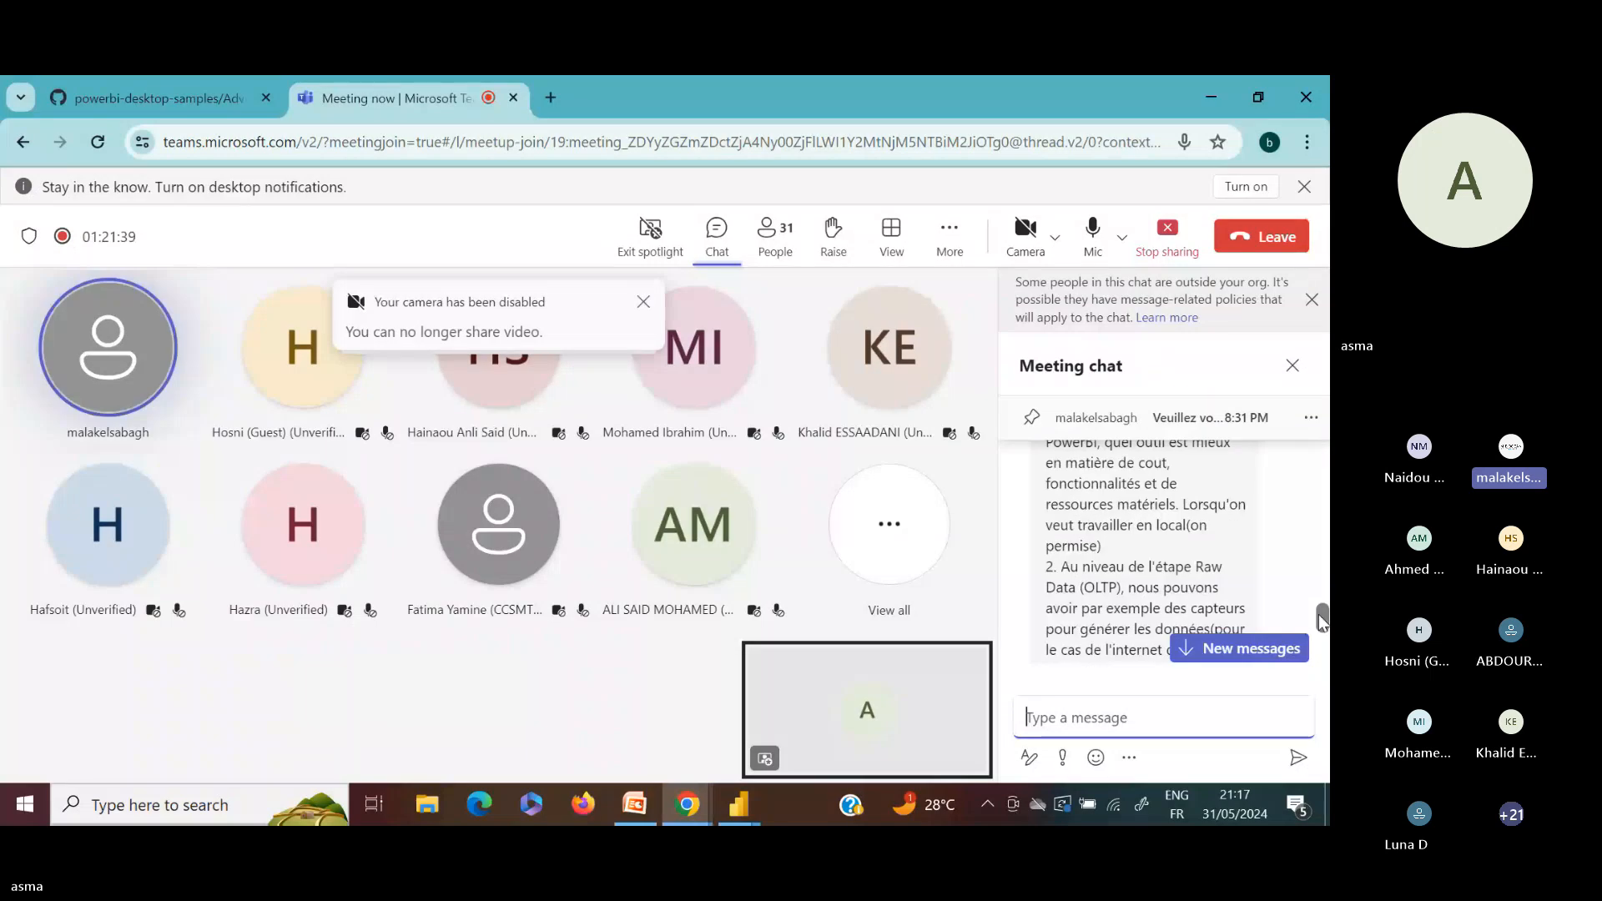
scroll(1320, 619, down, 2)
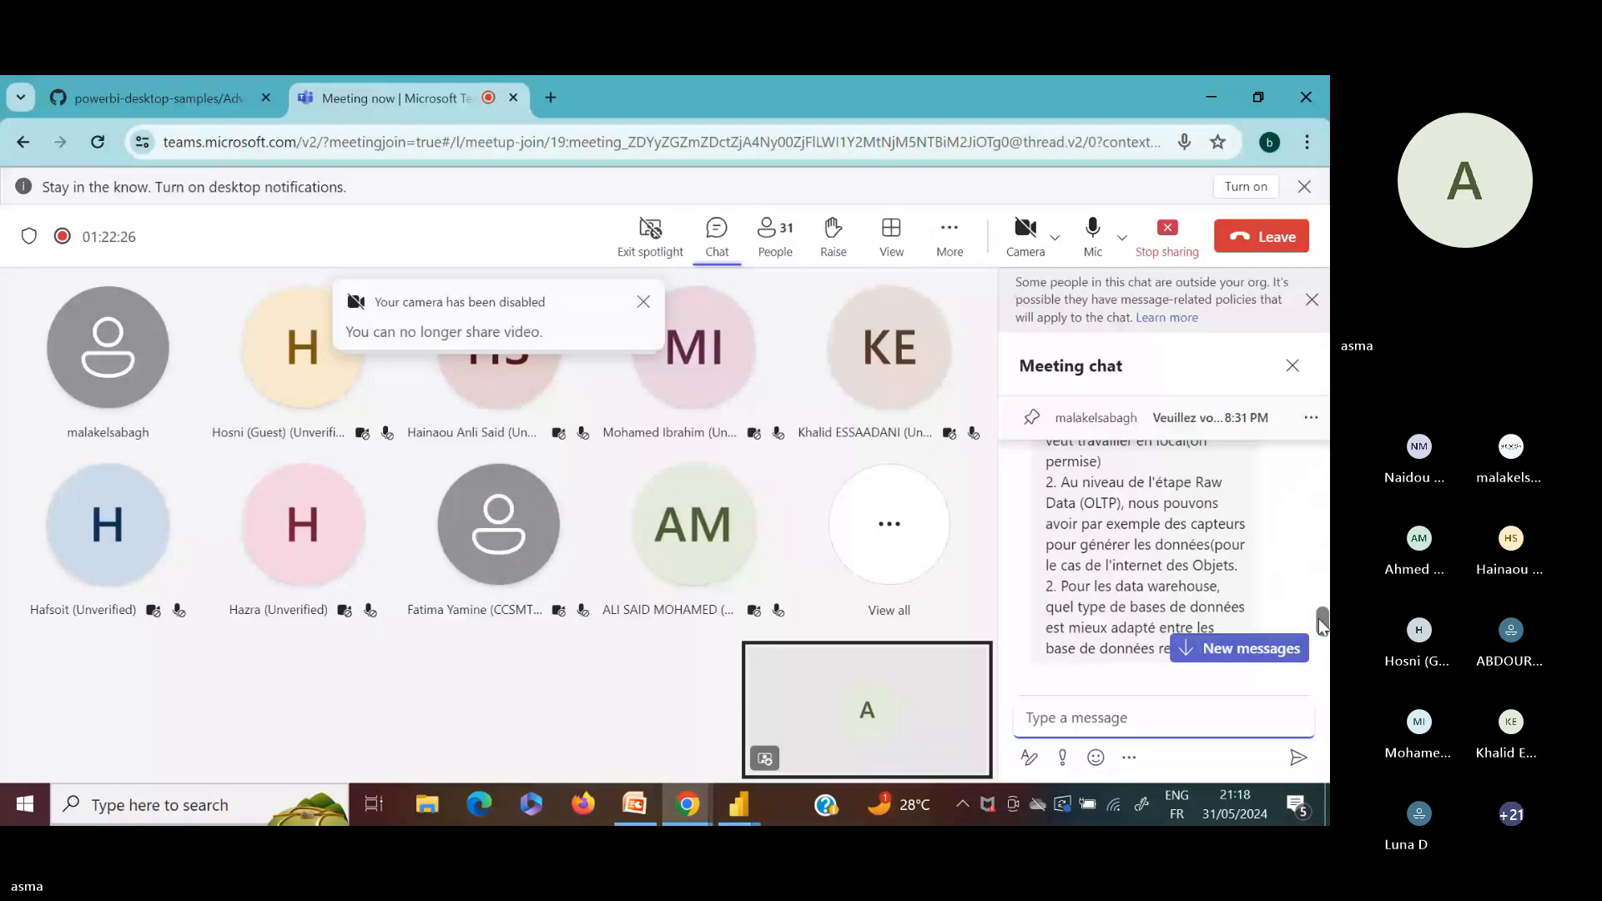
drag(1318, 619, 1318, 623)
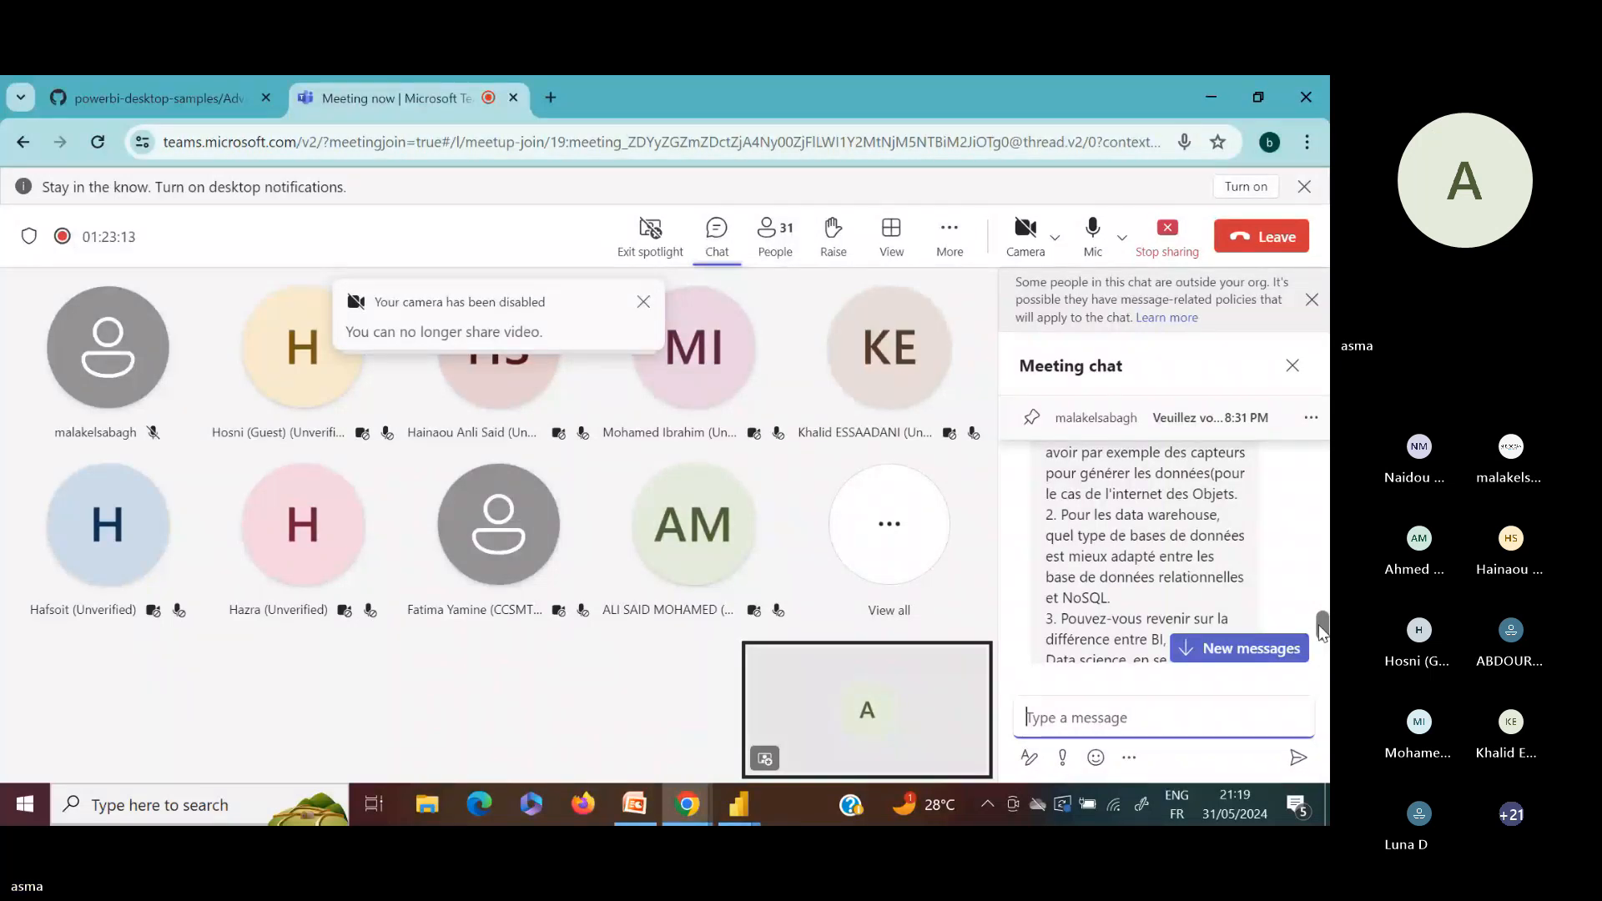
scroll(1320, 631, down, 2)
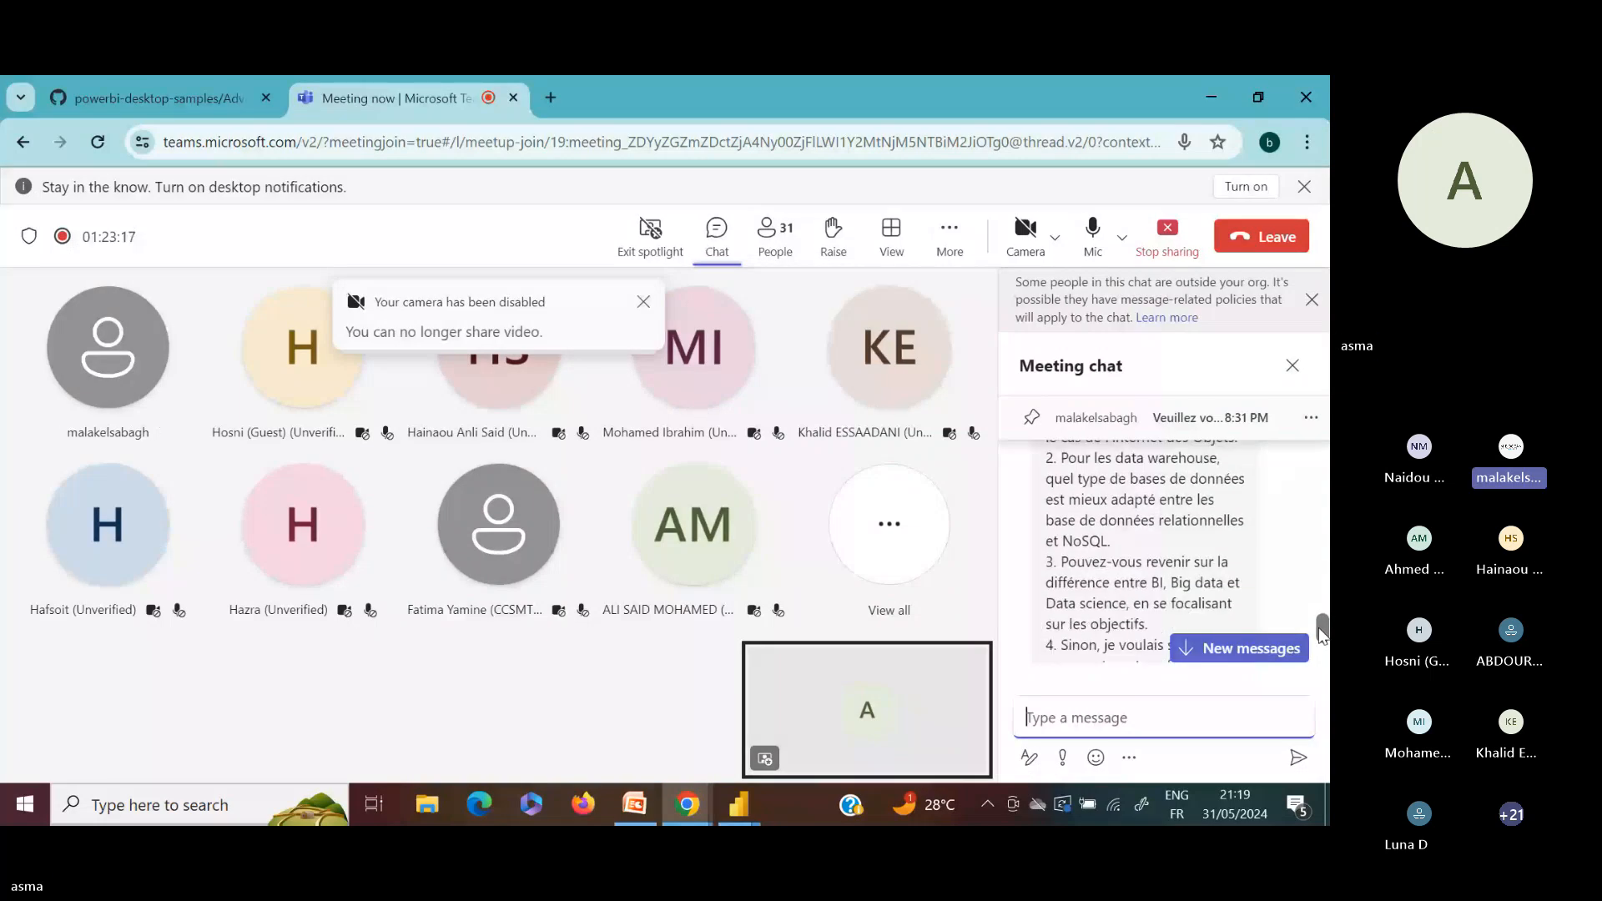
scroll(1319, 627, down, 1)
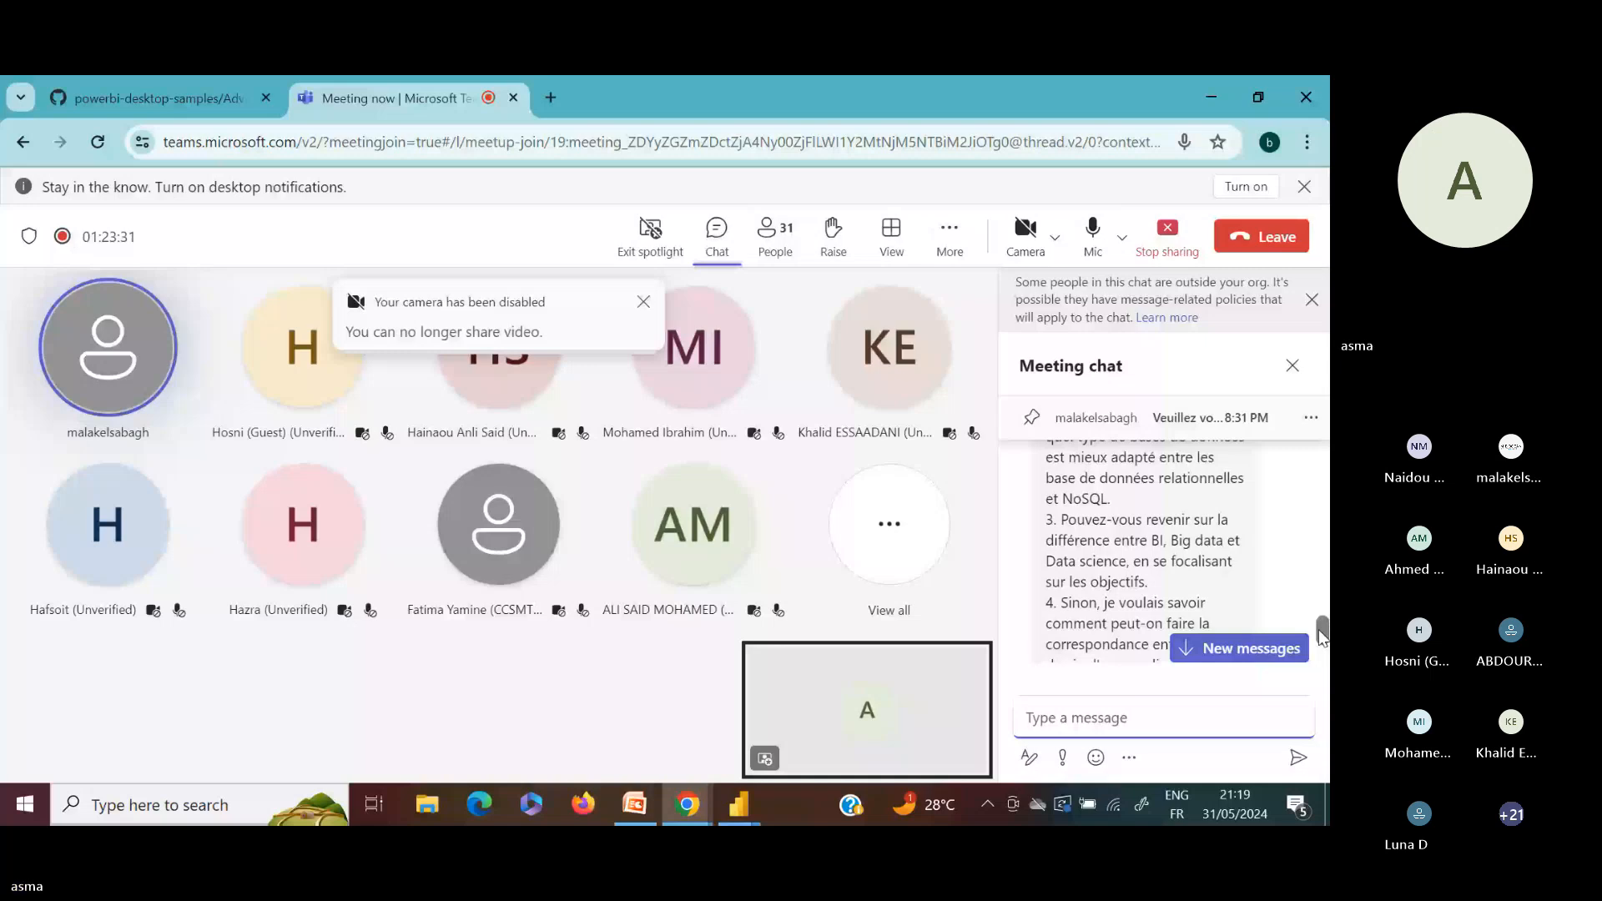
Switch to the PowerPoint presentation and show slide 4, the BI vs Big Data vs Data Science comparison
click(618, 815)
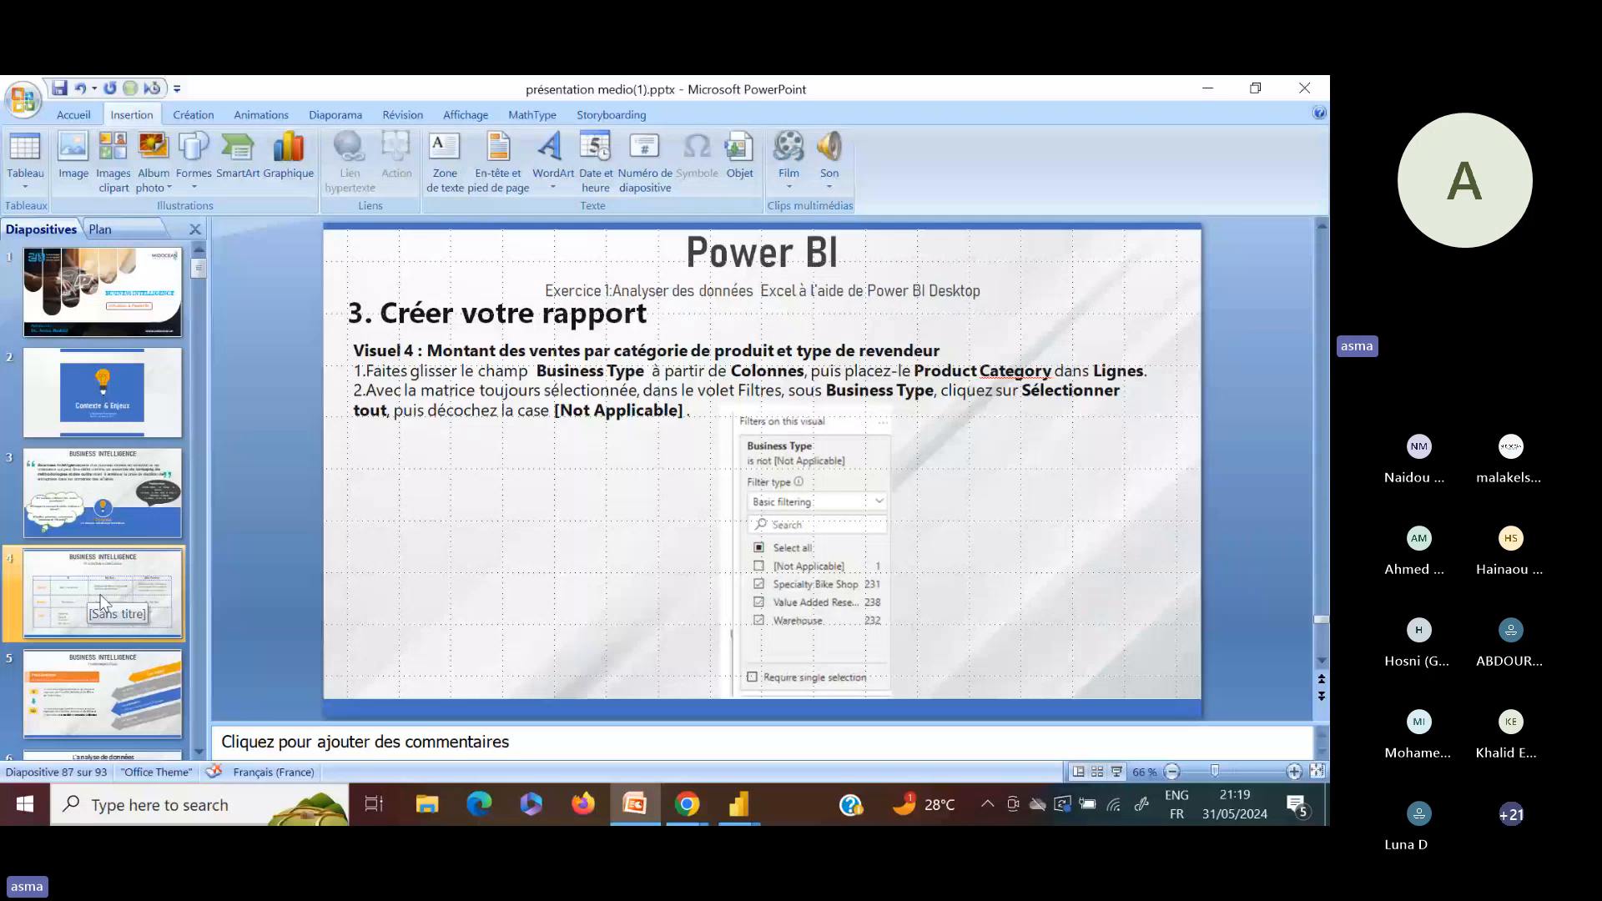
click(102, 602)
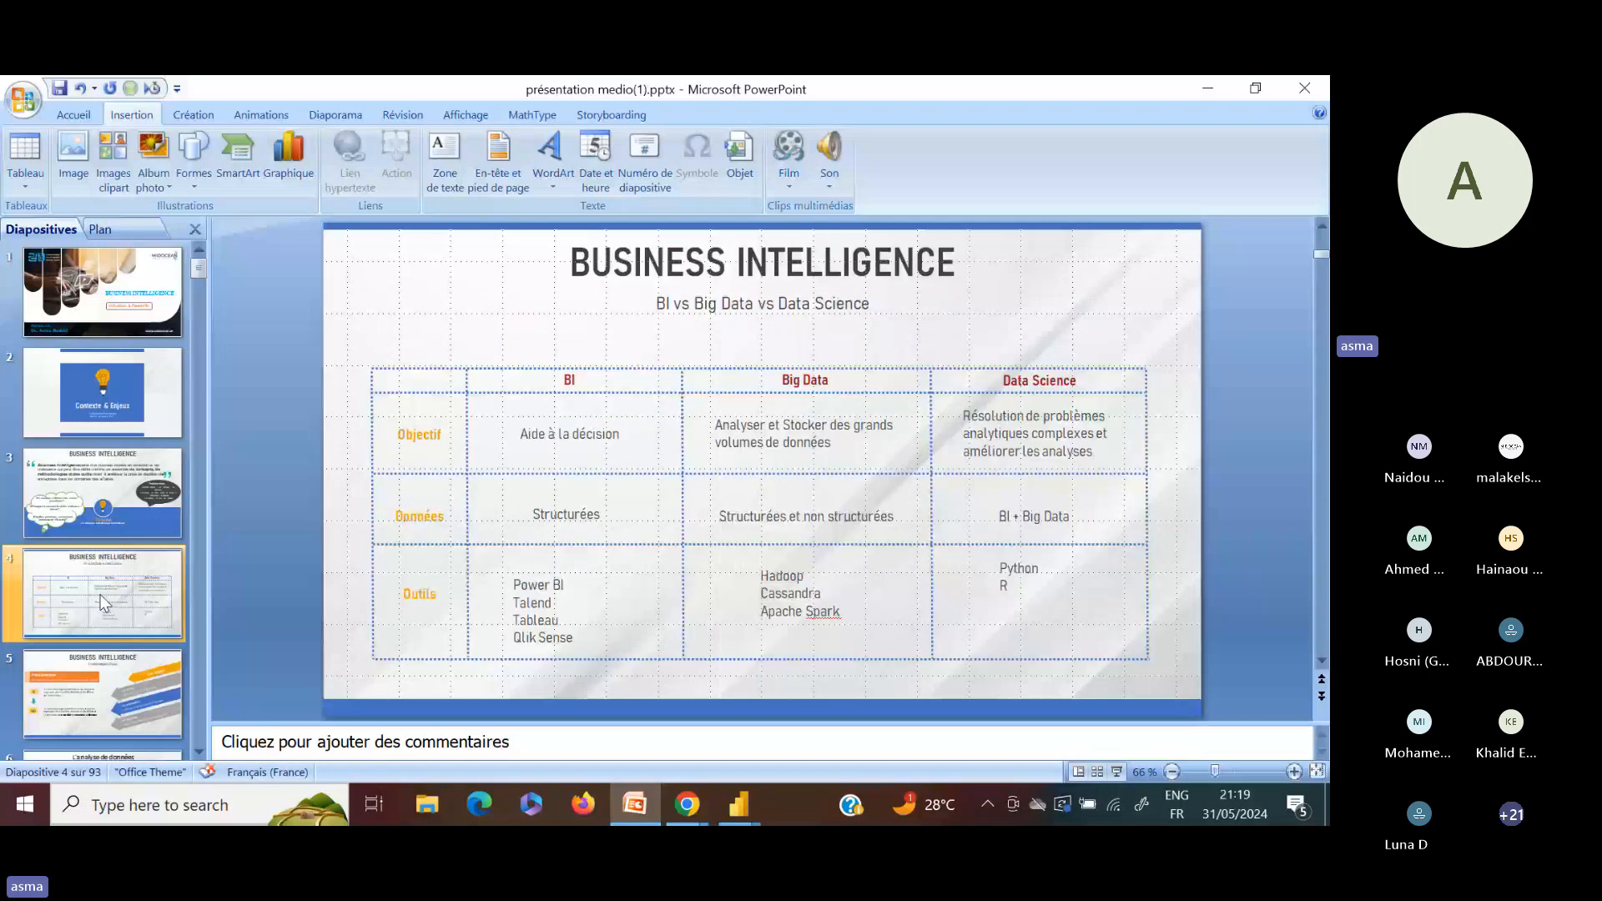